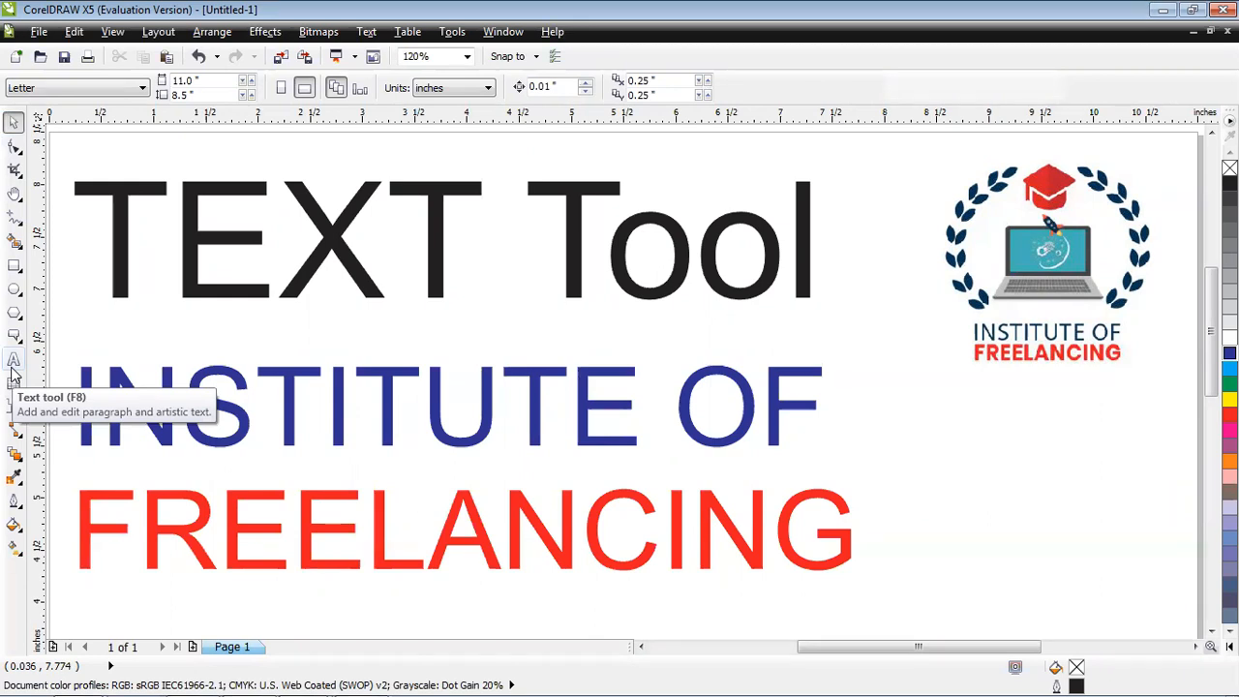
# Place trial artistic text "hELLO" in the blank area beside the red FREELANCING line and erase it.
pyautogui.click(14, 125)
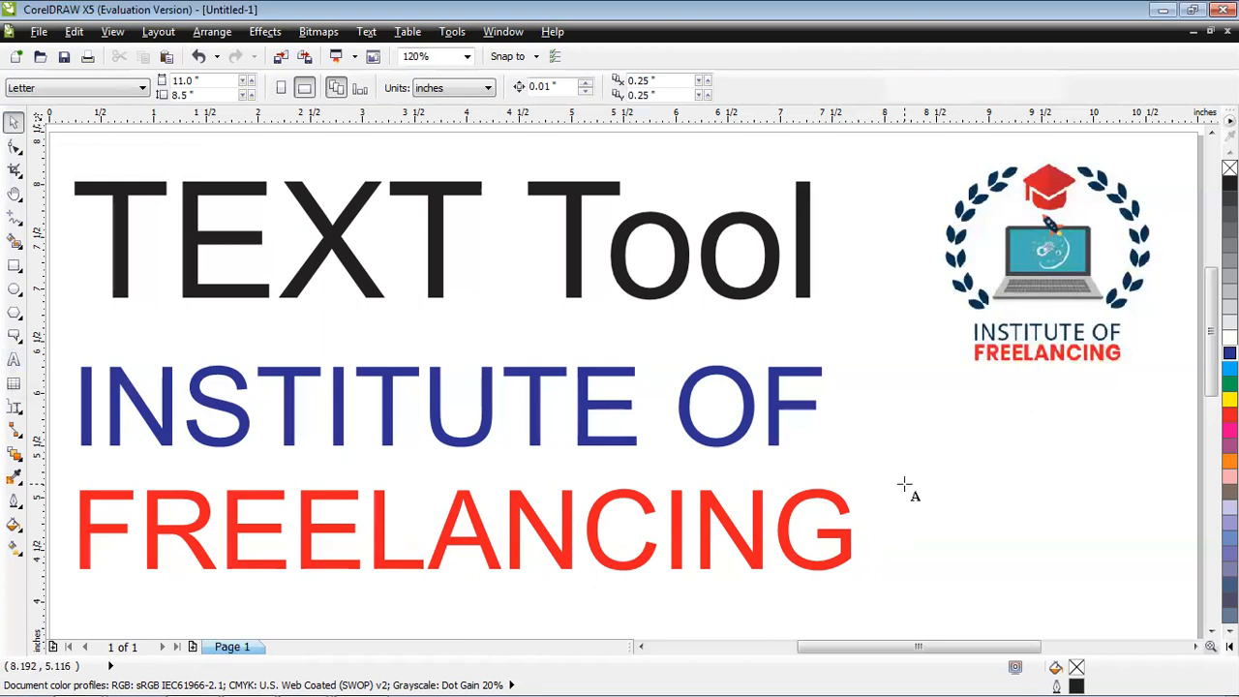
pyautogui.press('F8')
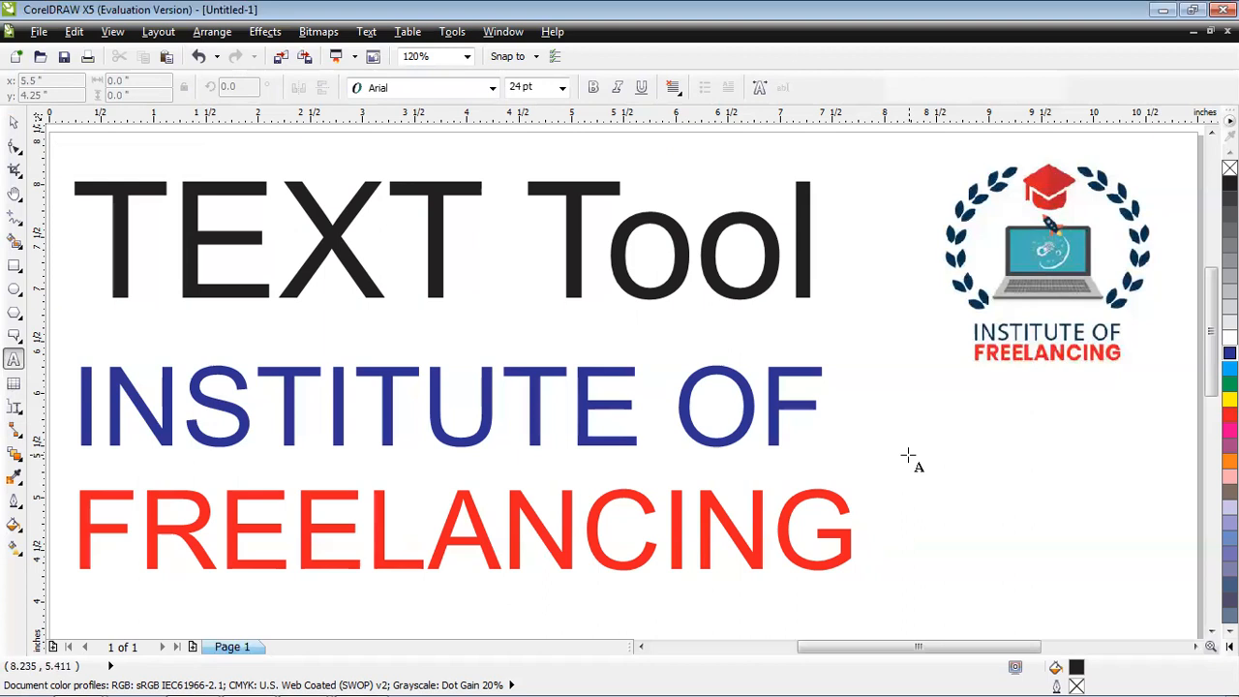
pyautogui.click(939, 466)
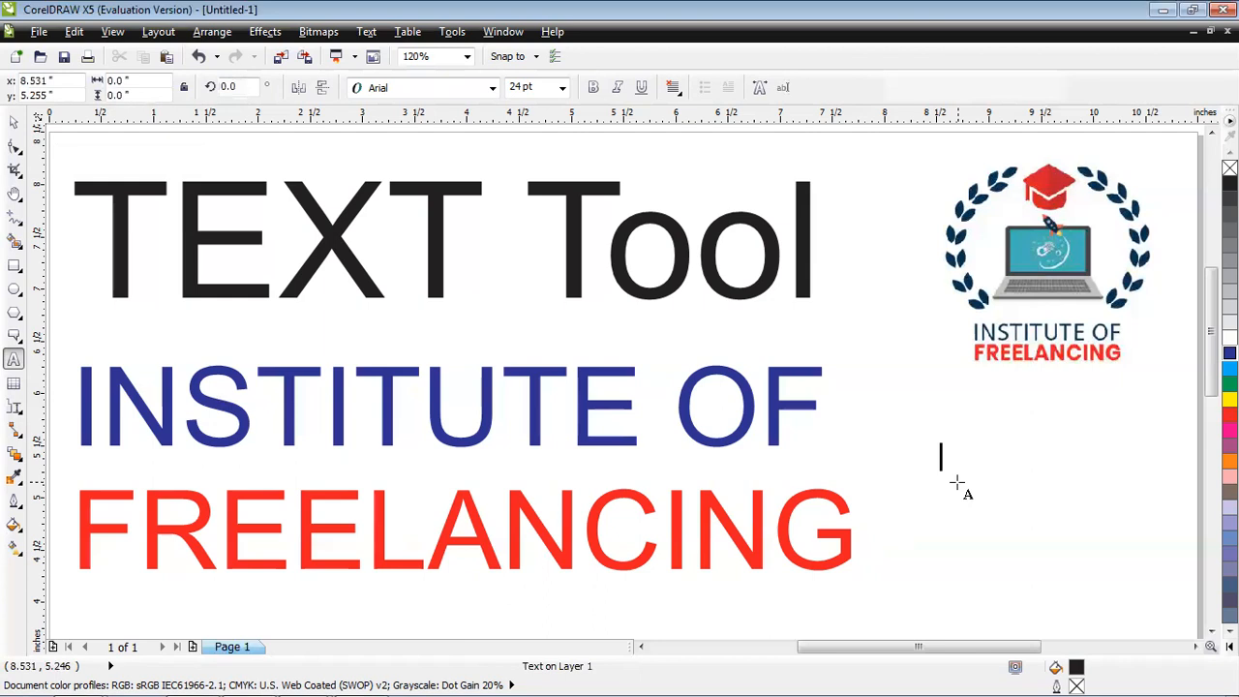
pyautogui.write('hELLO')
pyautogui.press('BackSpace')
pyautogui.press('BackSpace')
pyautogui.press('BackSpace')
pyautogui.press('BackSpace')
pyautogui.press('BackSpace')
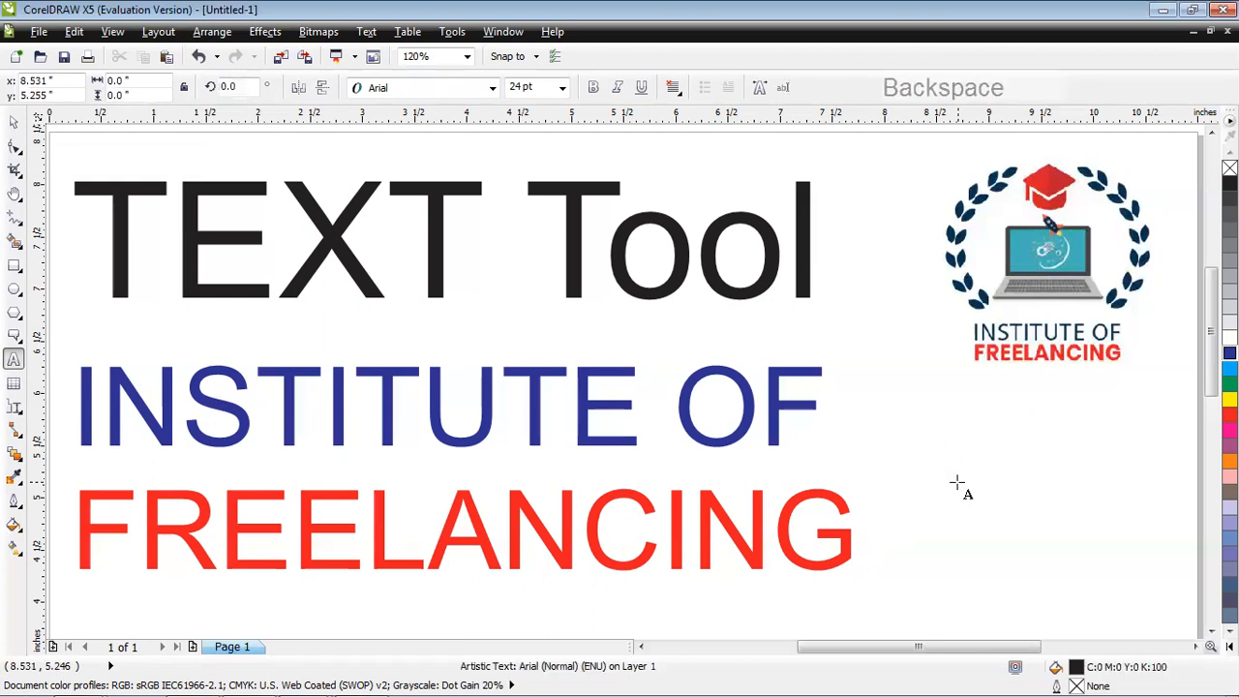
# Delete the large blue and red INSTITUTE OF FREELANCING text object from the page.
pyautogui.click(13, 122)
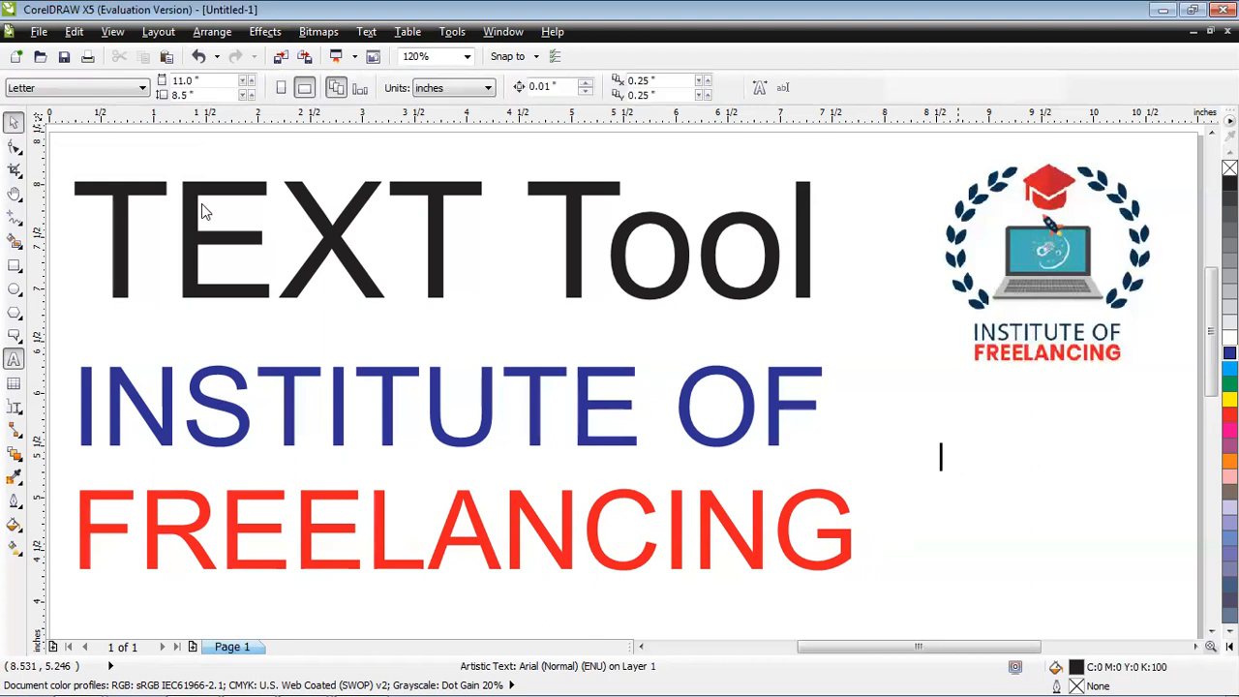
pyautogui.click(553, 455)
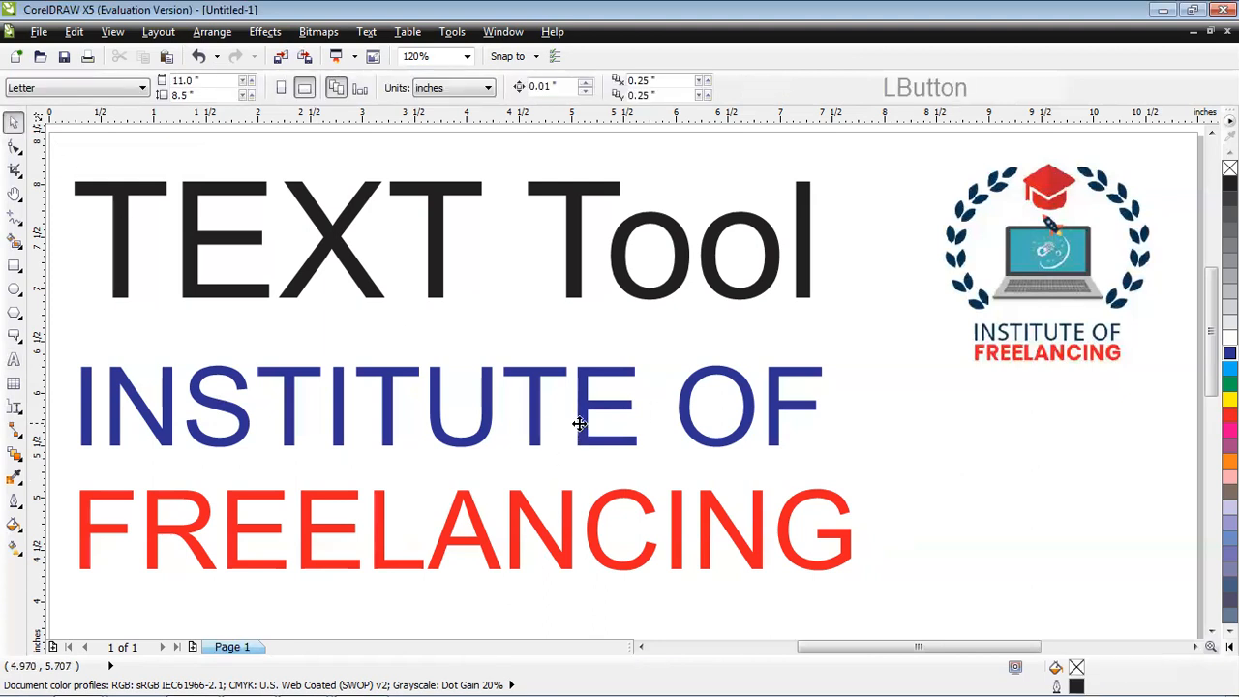
pyautogui.click(578, 423)
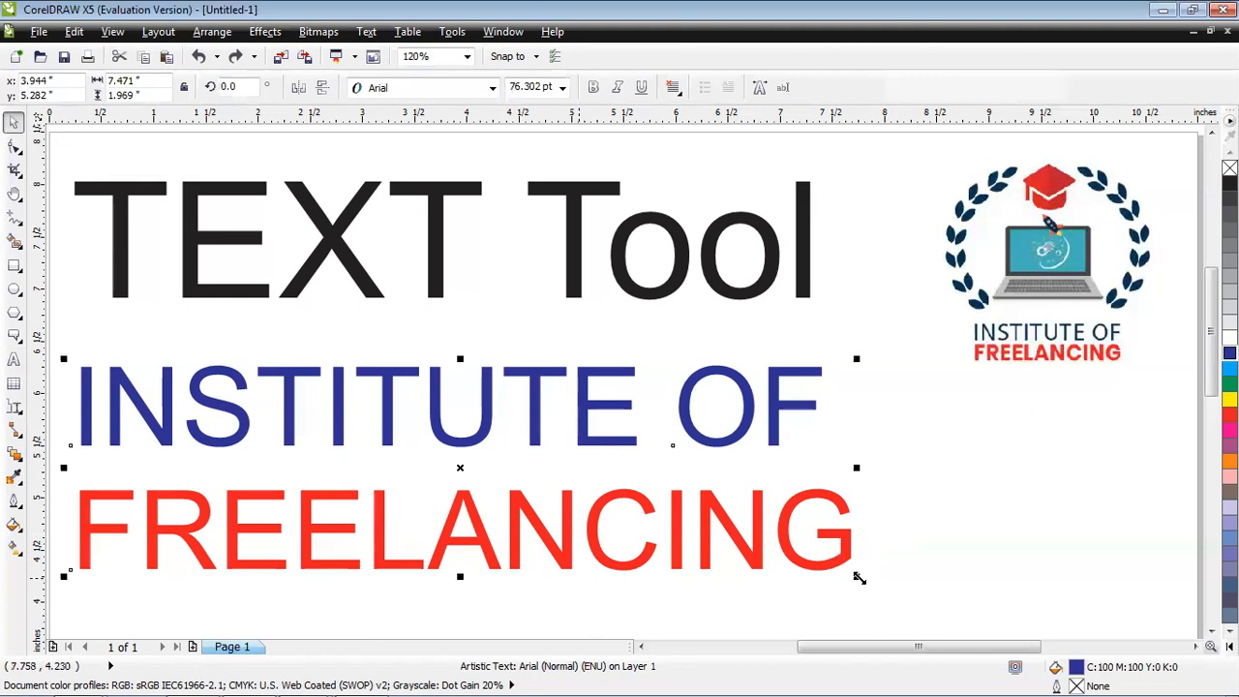
pyautogui.click(602, 446)
pyautogui.click(602, 445)
pyautogui.press('Delete')
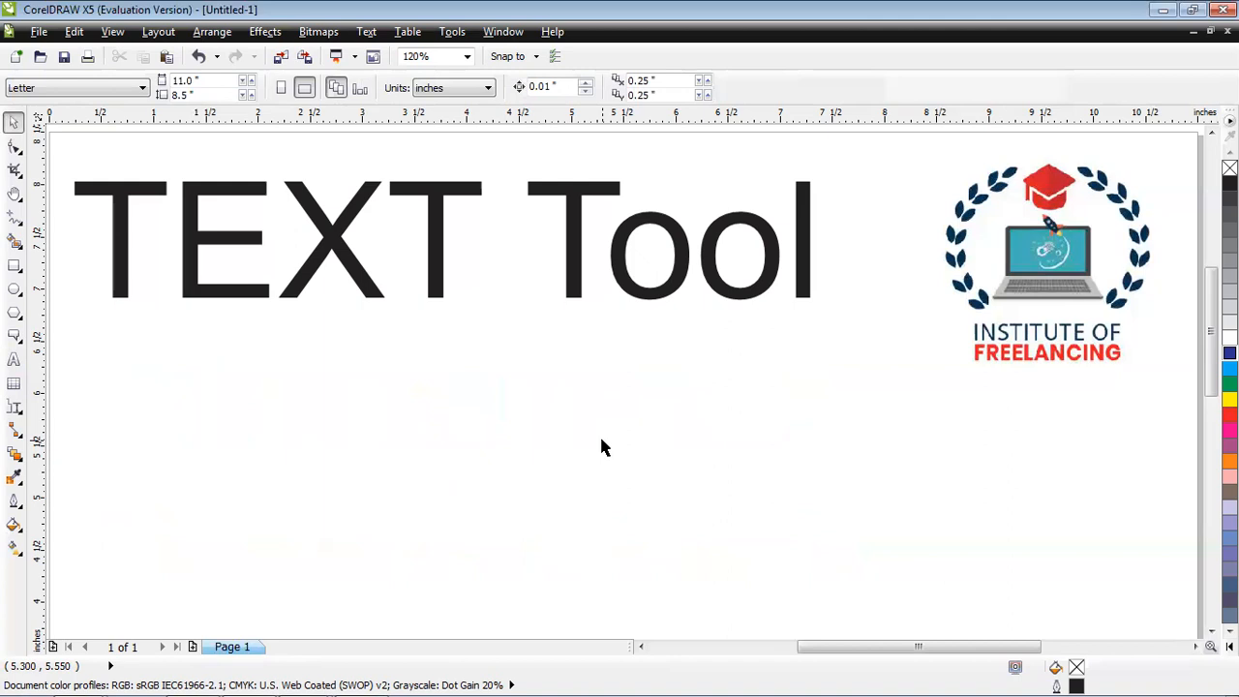
# Create two-line artistic text reading "INSTITUTE OF" and "FREELANCING" below the TEXT Tool heading.
pyautogui.press('F8')
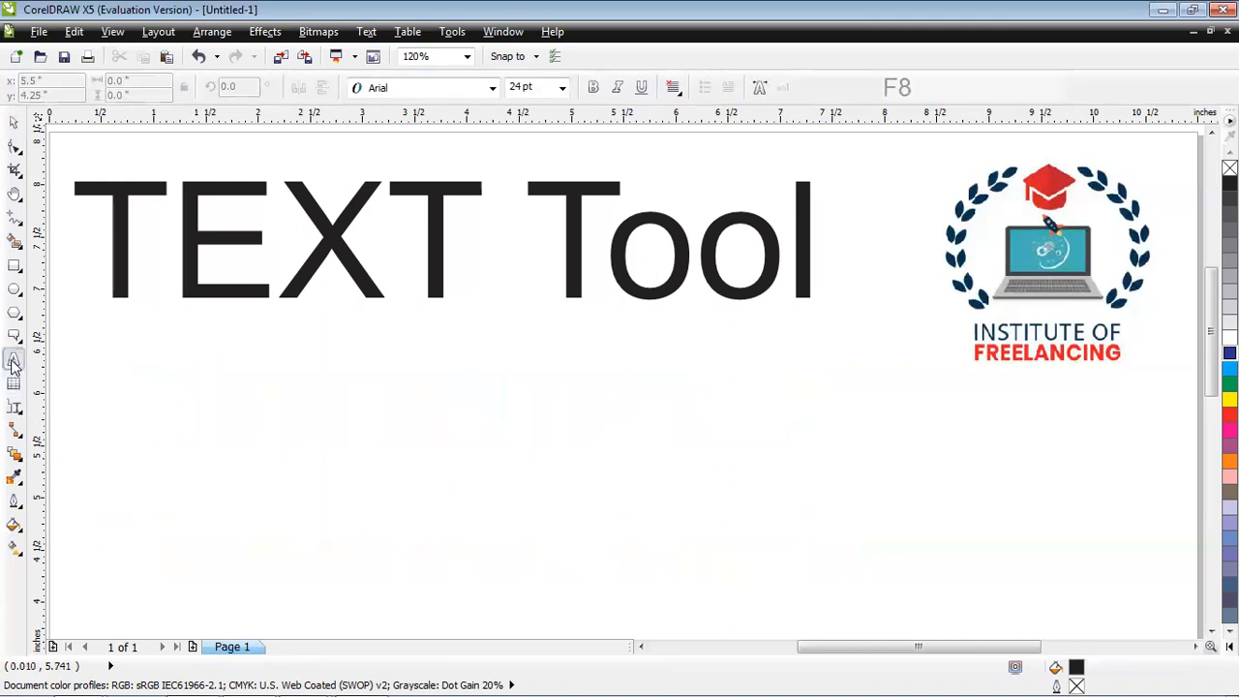
pyautogui.click(516, 506)
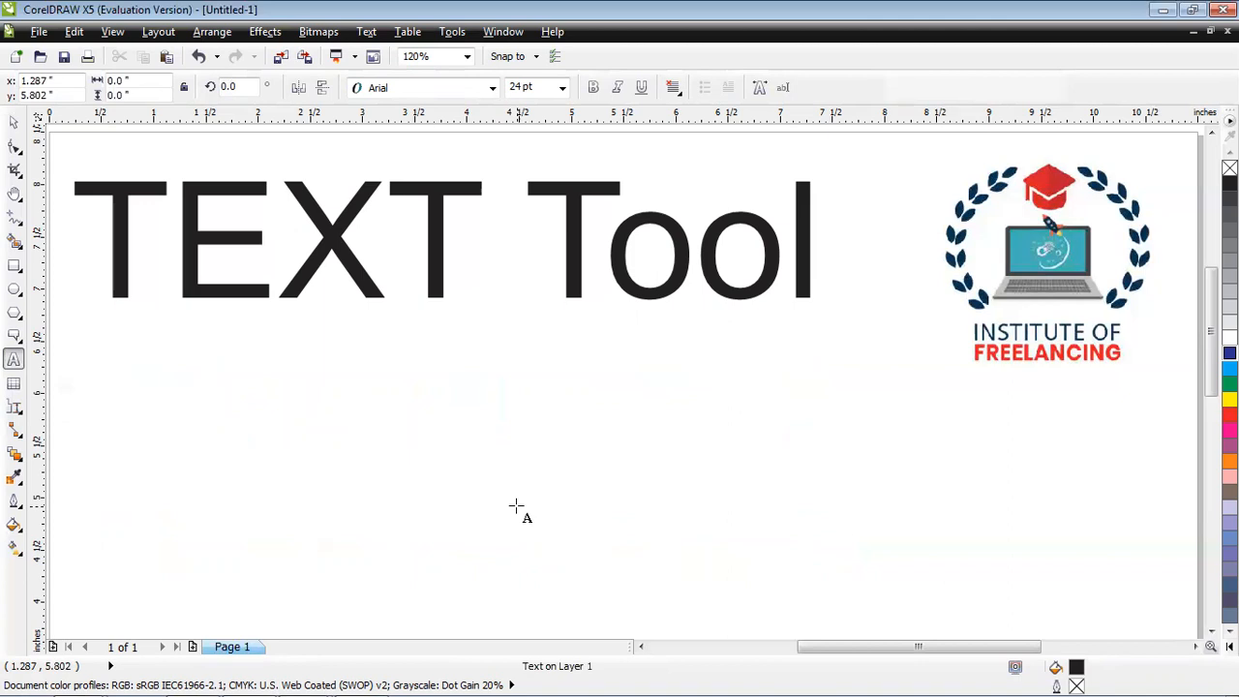
pyautogui.write('INSTITUTE OF')
pyautogui.press('Return')
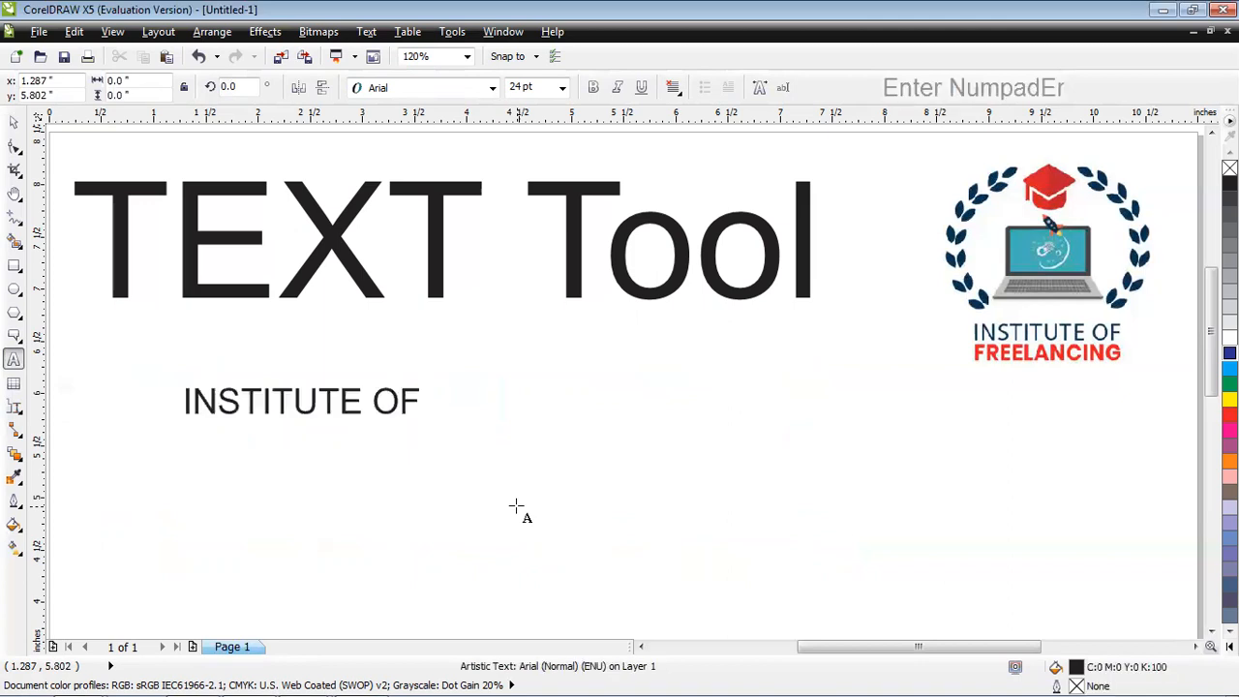
pyautogui.write('FREELANCING')
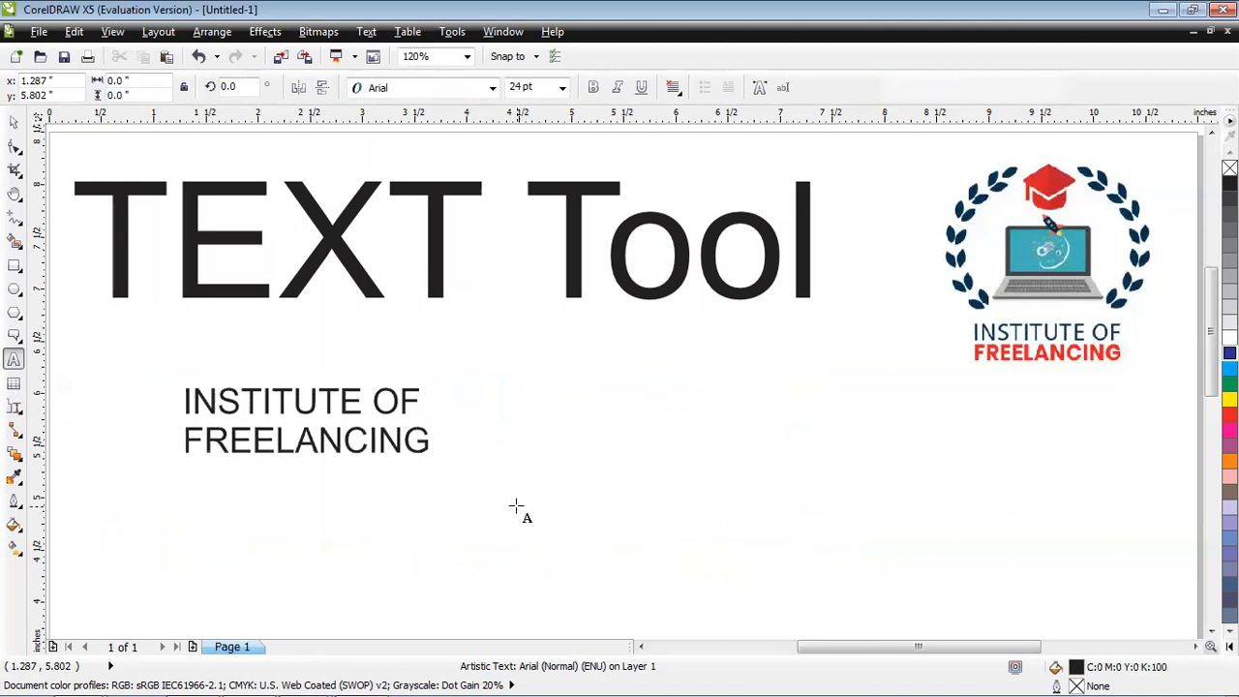
pyautogui.click(14, 122)
# With the Text tool active, reposition the INSTITUTE OF FREELANCING text by its centre to about x 2.43, y 5.95 inches.
pyautogui.click(13, 358)
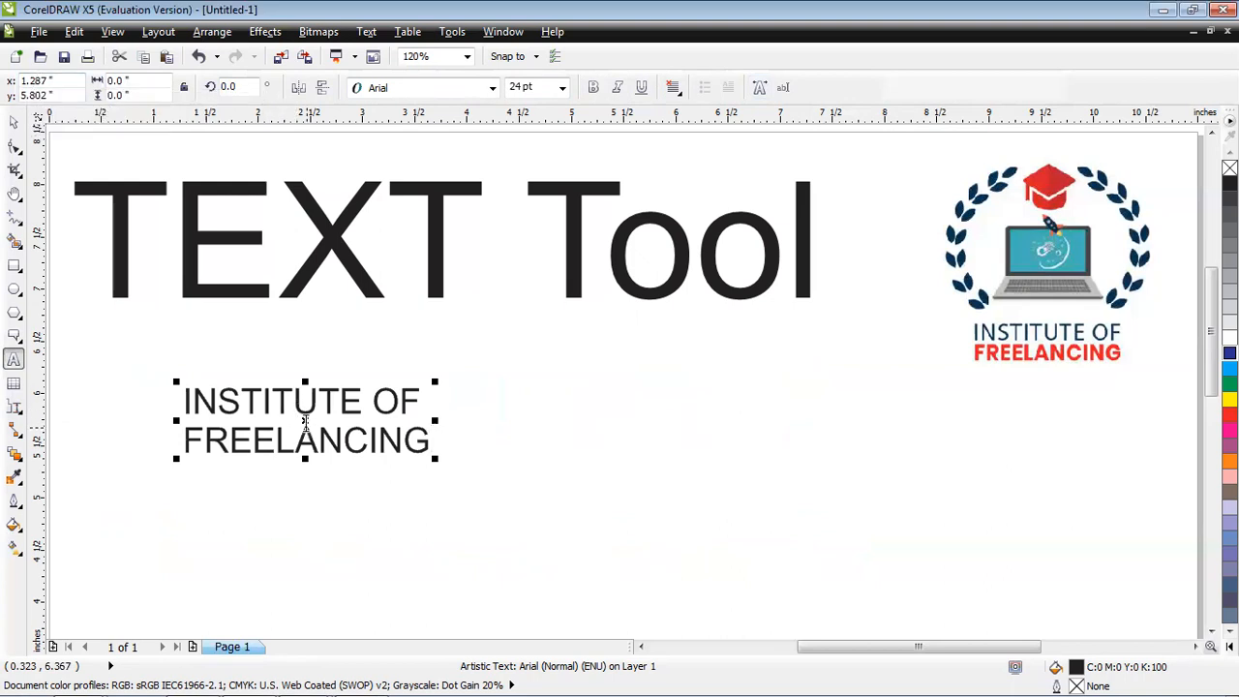
pyautogui.moveTo(305, 421); pyautogui.dragTo(440, 460)
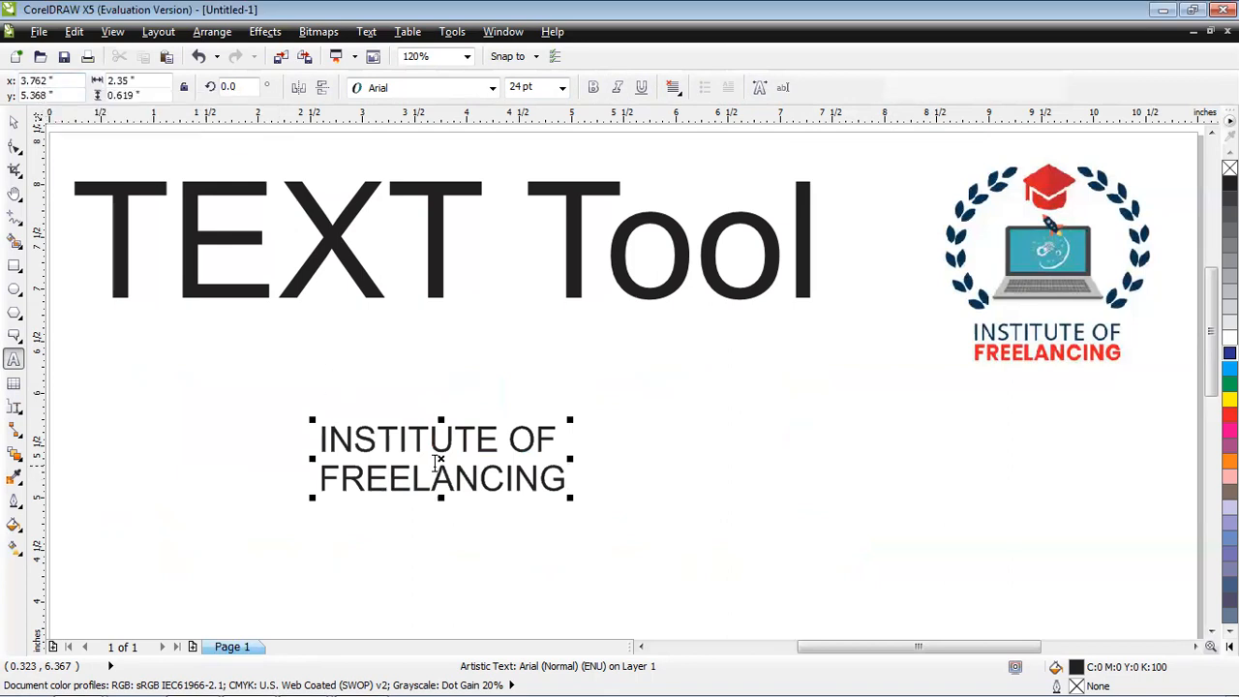
pyautogui.moveTo(441, 459); pyautogui.dragTo(294, 402)
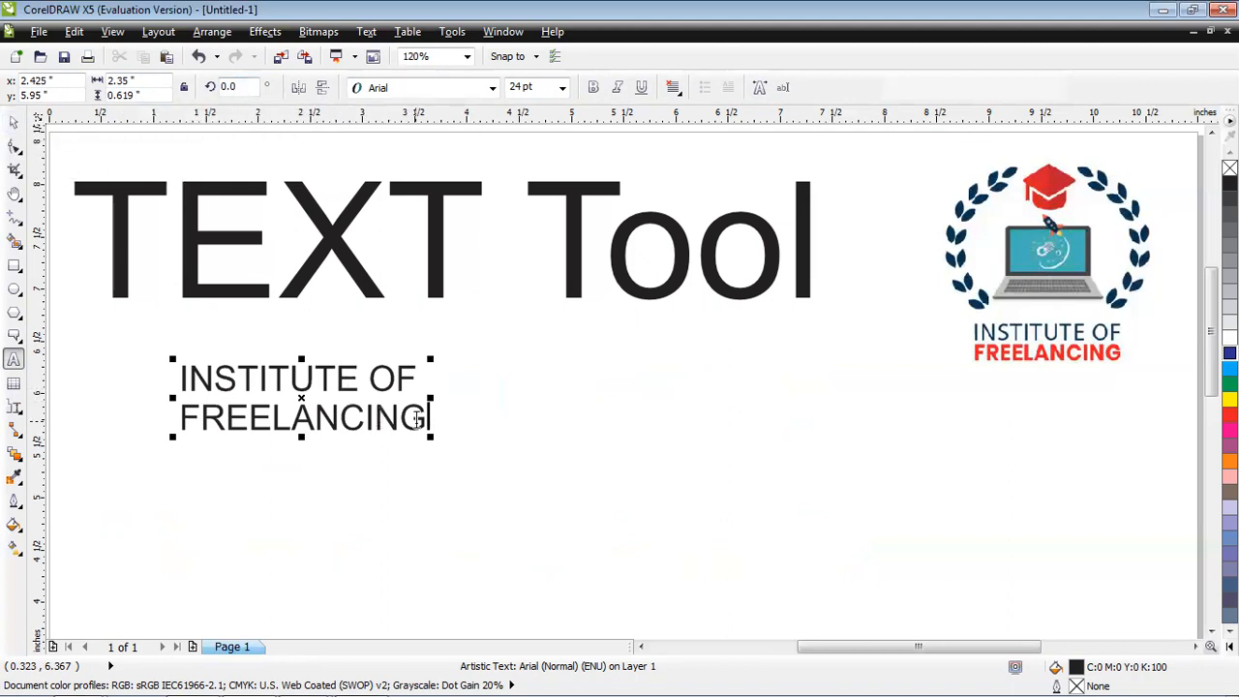
# Try rotation angles of 45 and 90 degrees on the INSTITUTE OF FREELANCING text and reset the angle to 0.
pyautogui.click(242, 85)
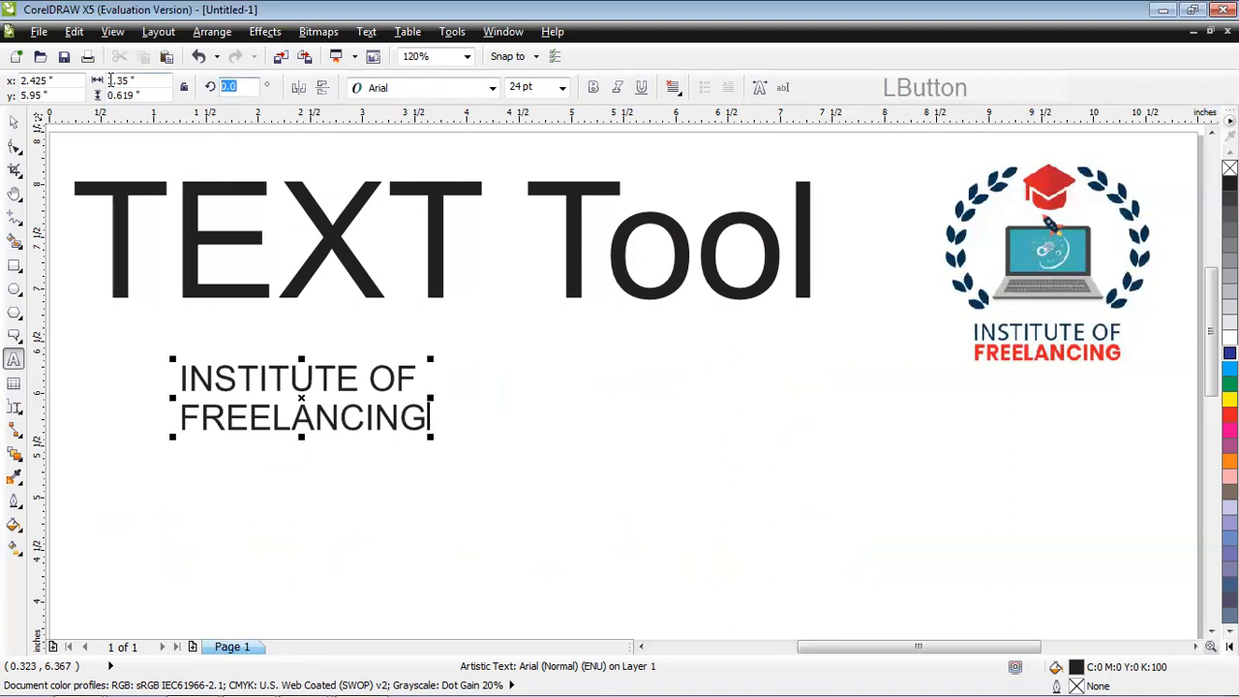
pyautogui.write('45')
pyautogui.press('Return')
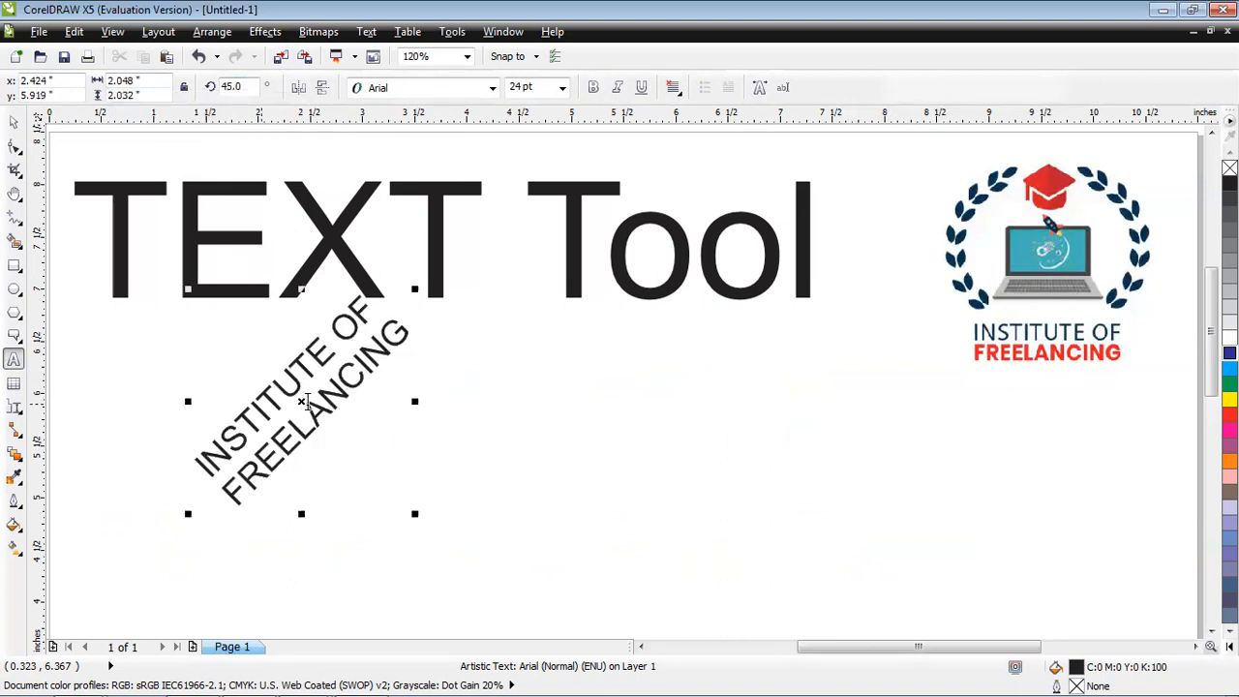
pyautogui.click(234, 86)
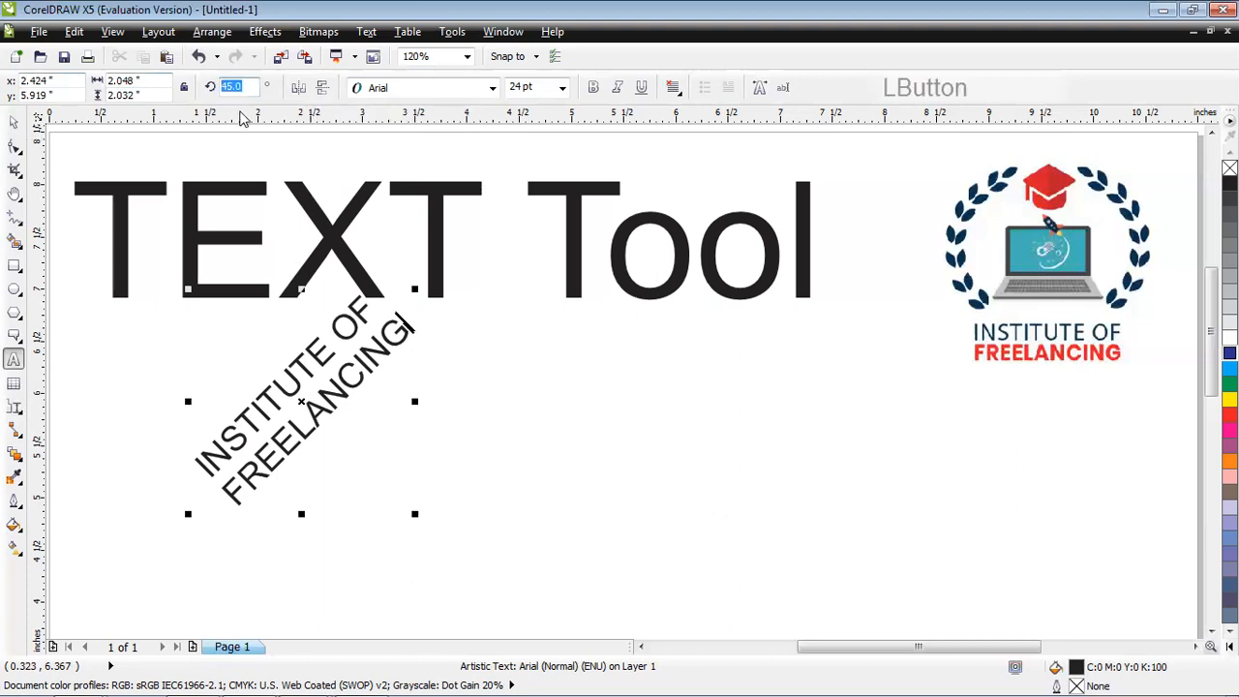
pyautogui.write('90')
pyautogui.press('Return')
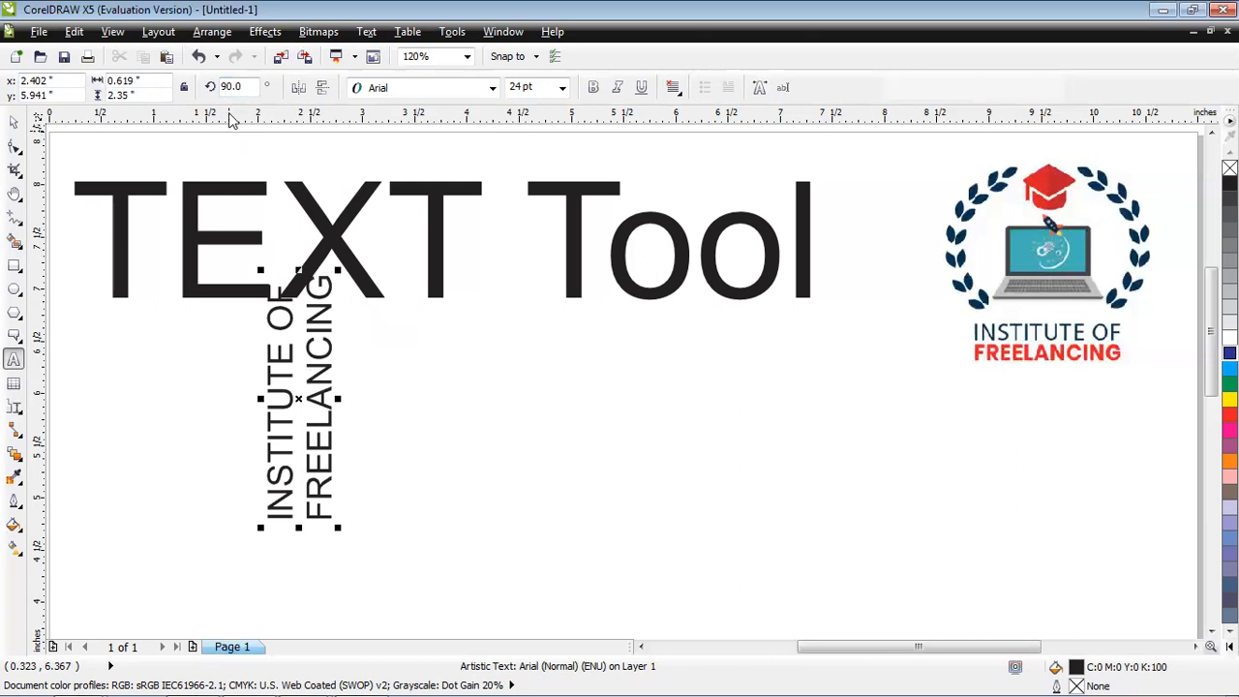
pyautogui.click(246, 87)
pyautogui.write('0')
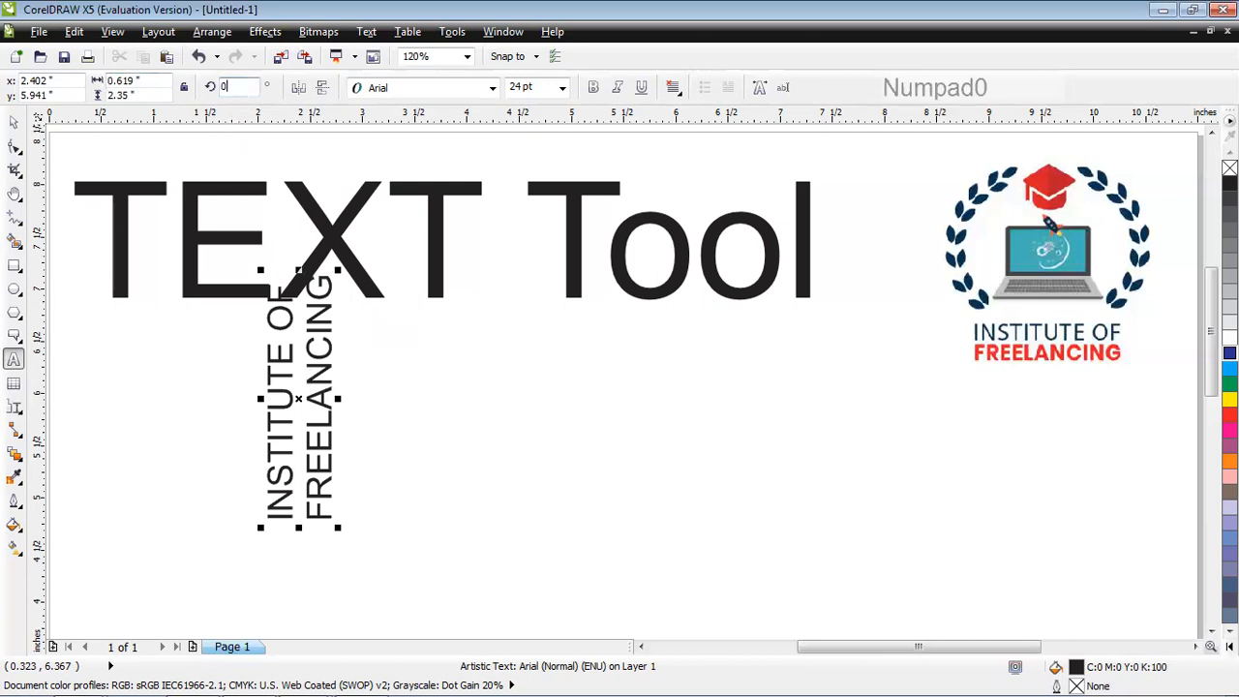
pyautogui.press('Return')
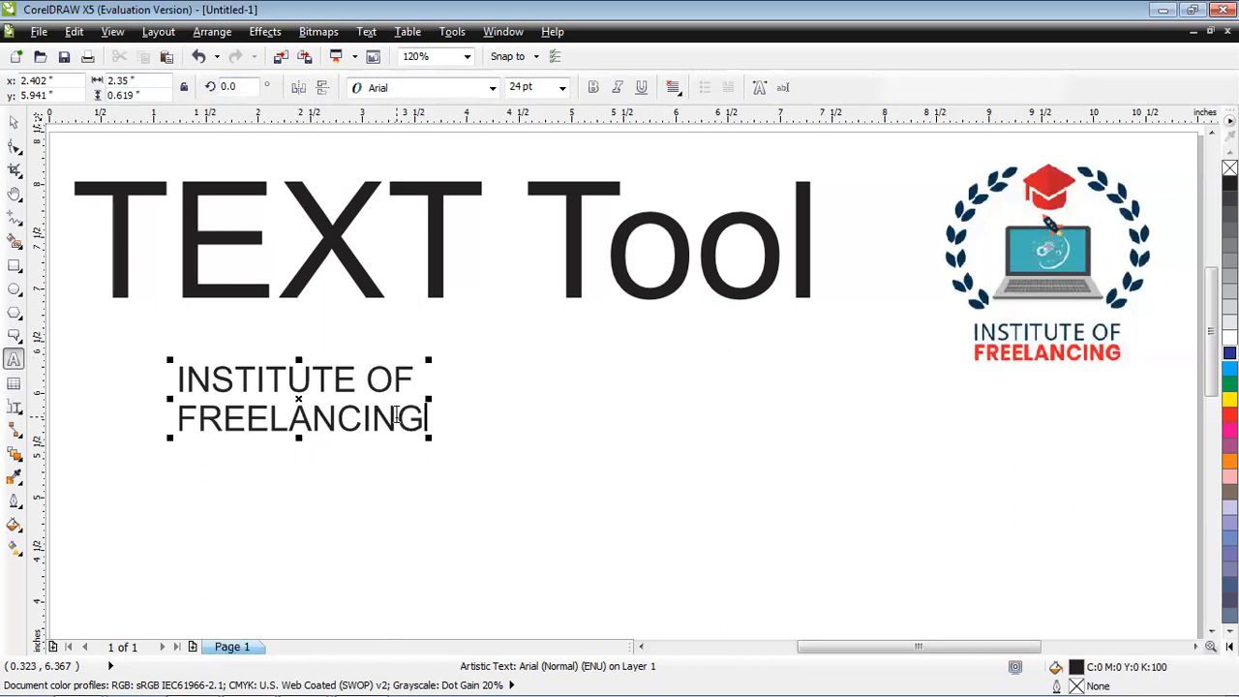
# Mirror the INSTITUTE OF FREELANCING text horizontally and back, and mirror it vertically and back.
pyautogui.click(14, 122)
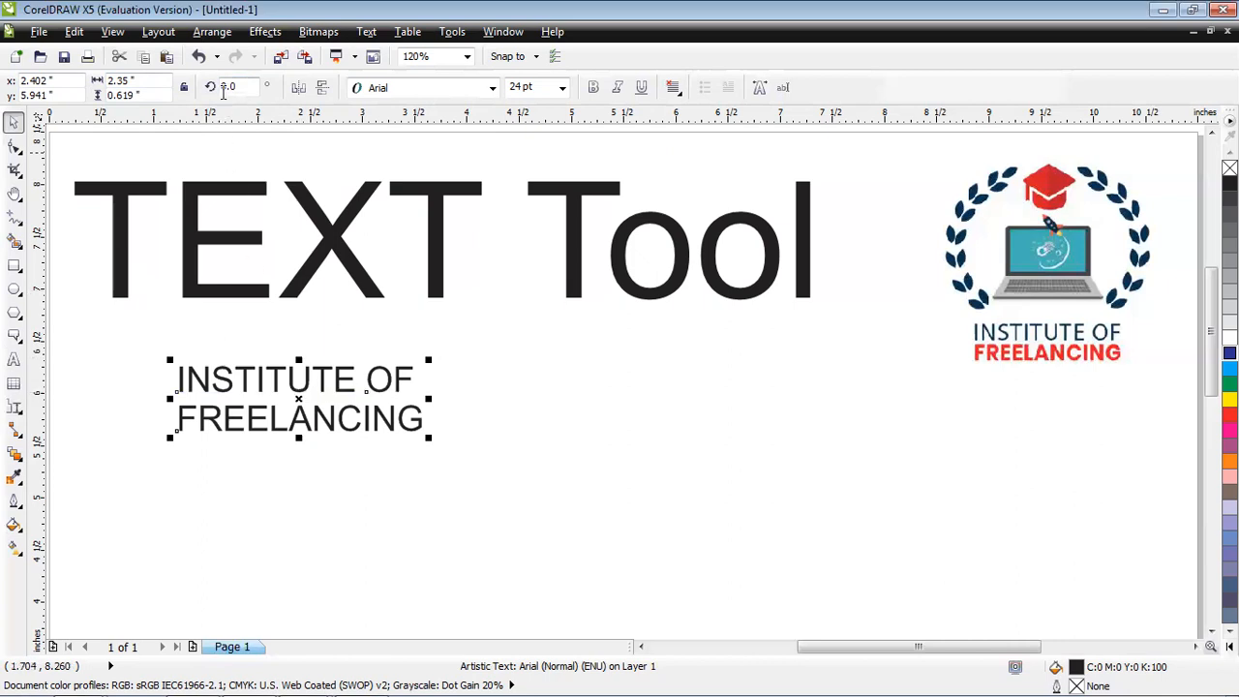
pyautogui.click(298, 90)
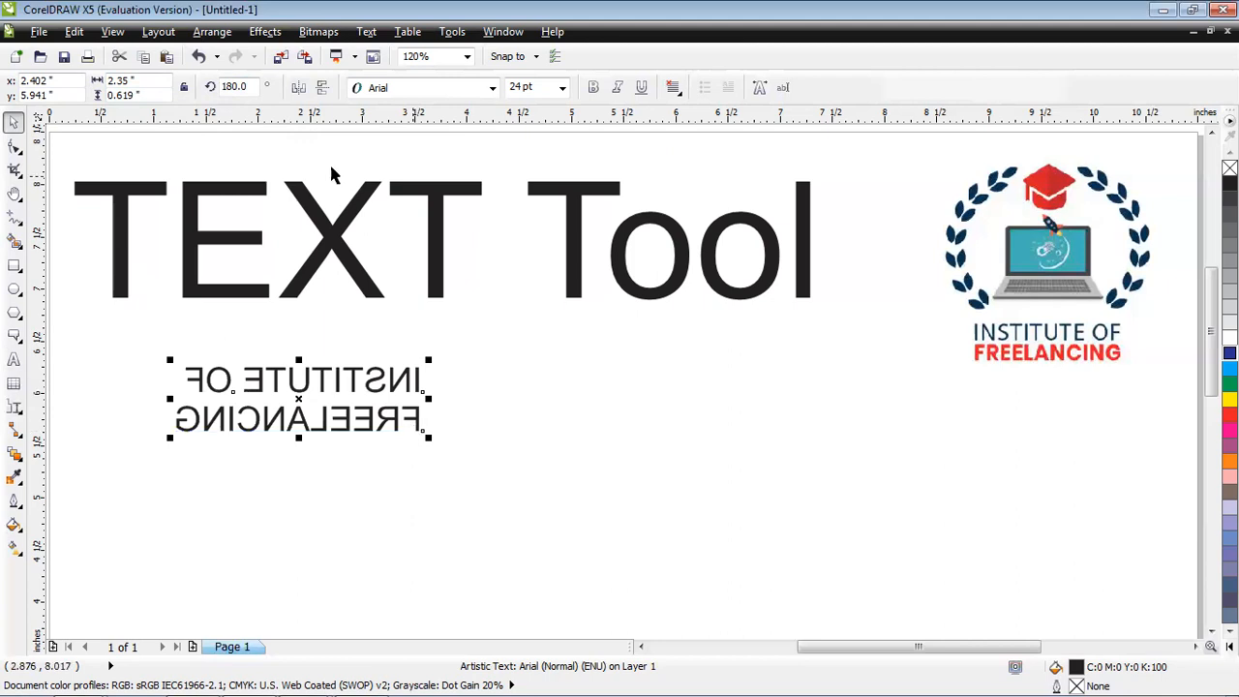
pyautogui.click(298, 89)
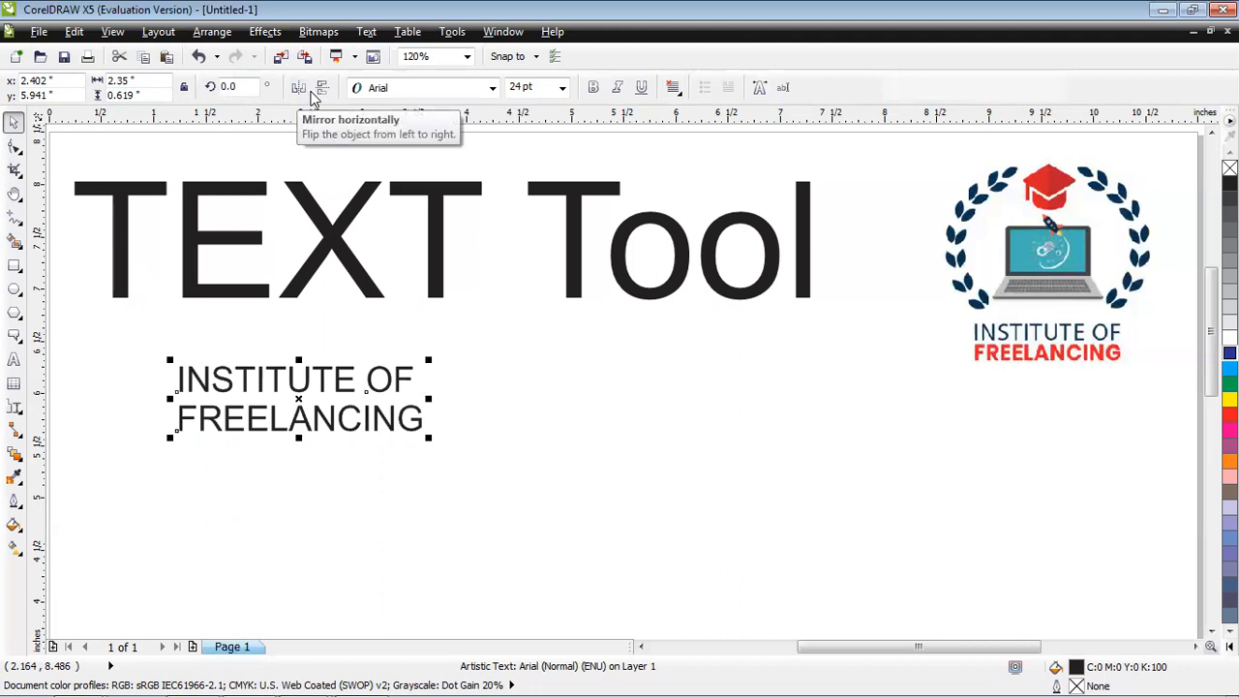
pyautogui.click(326, 93)
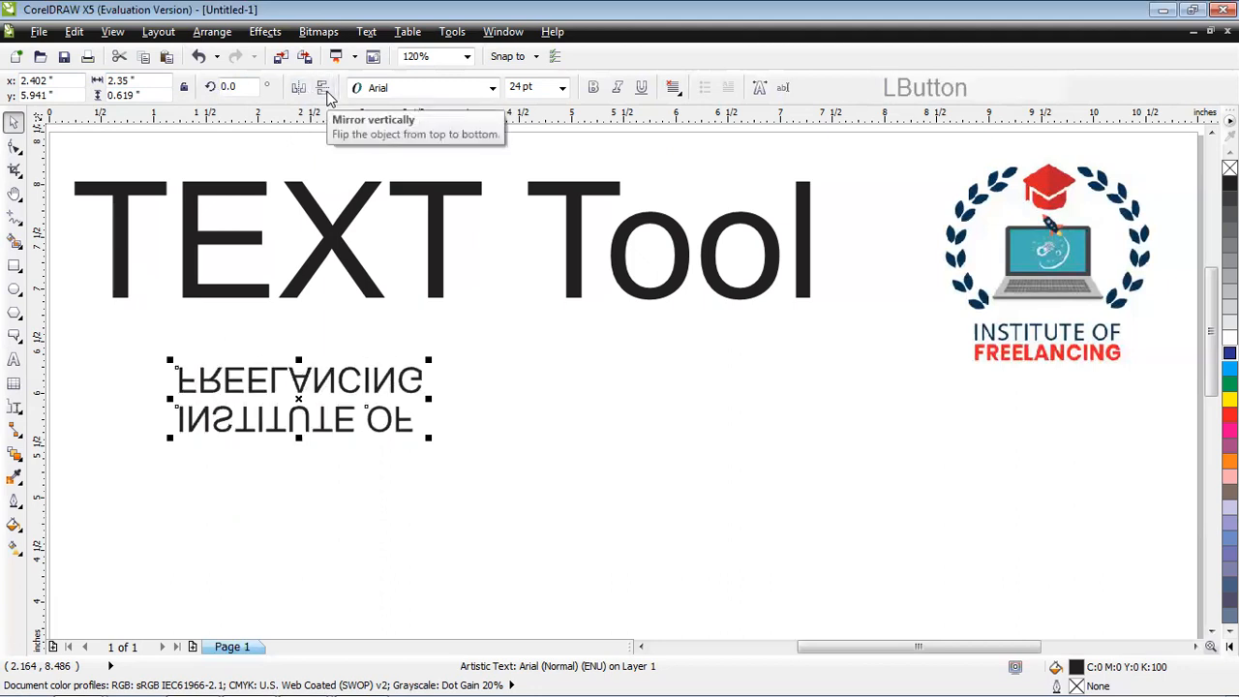
pyautogui.click(324, 89)
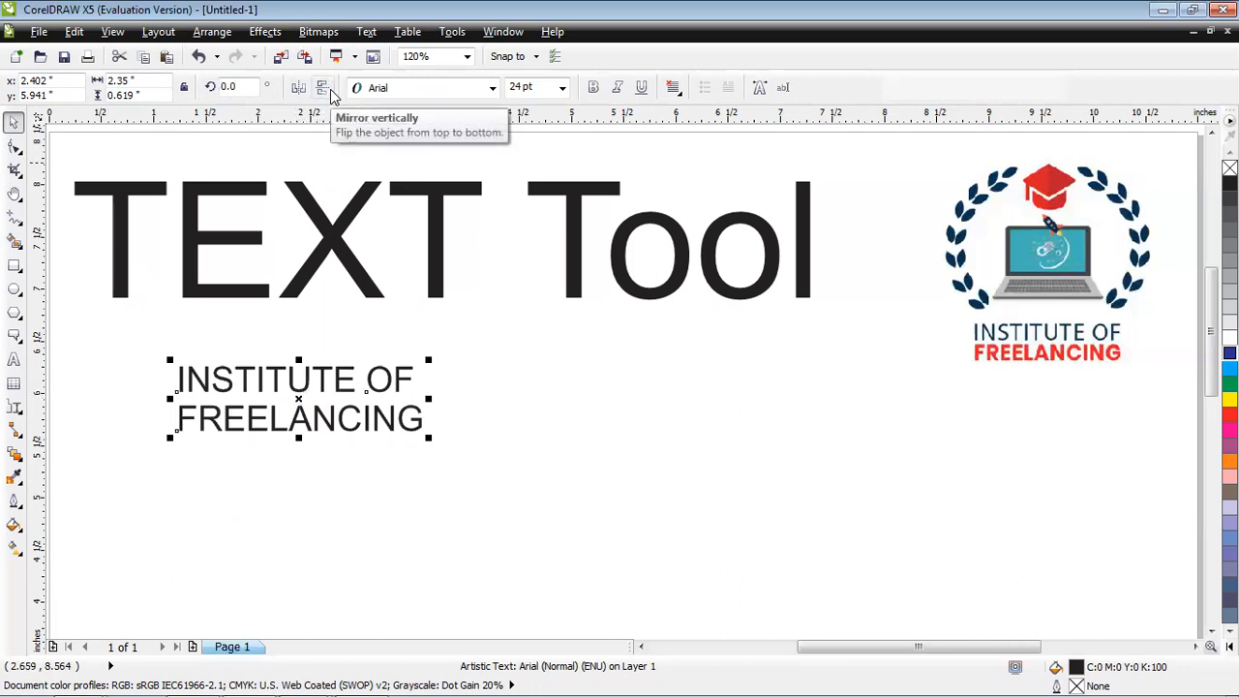
# Try Arial Black and MoolBoran on the INSTITUTE OF FREELANCING text, and set its font to Microsoft YaHei UI.
pyautogui.click(435, 94)
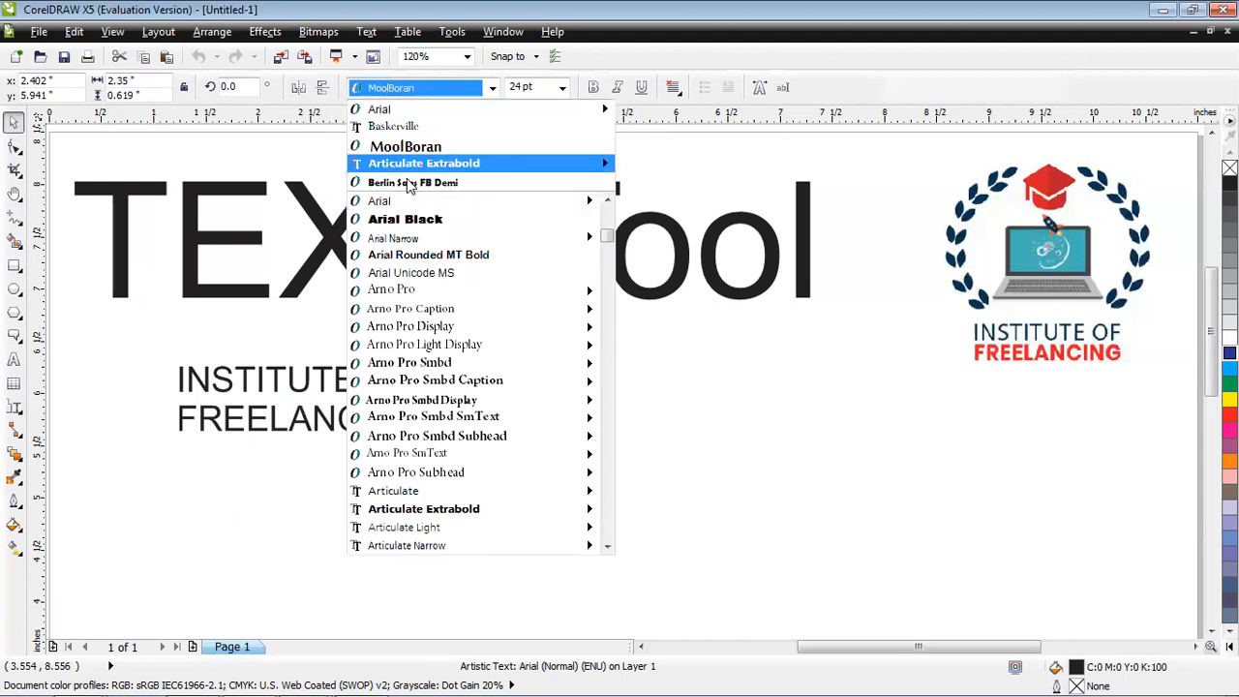
pyautogui.click(403, 219)
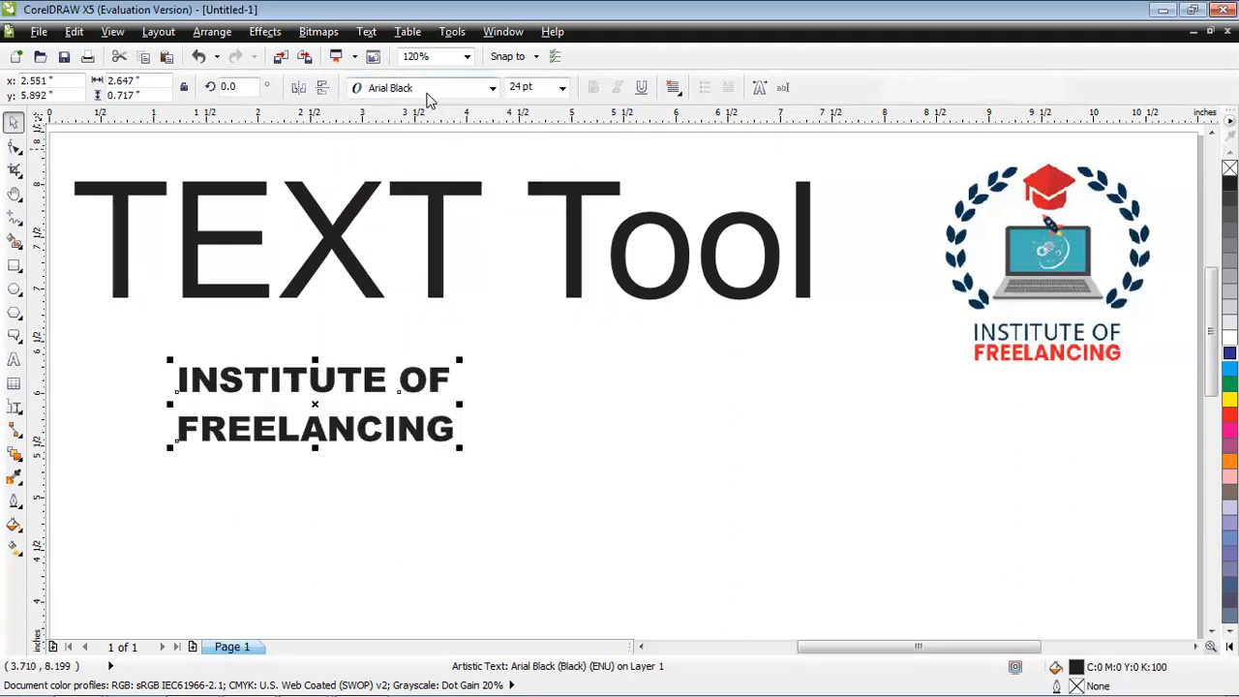
pyautogui.click(429, 89)
pyautogui.click(421, 165)
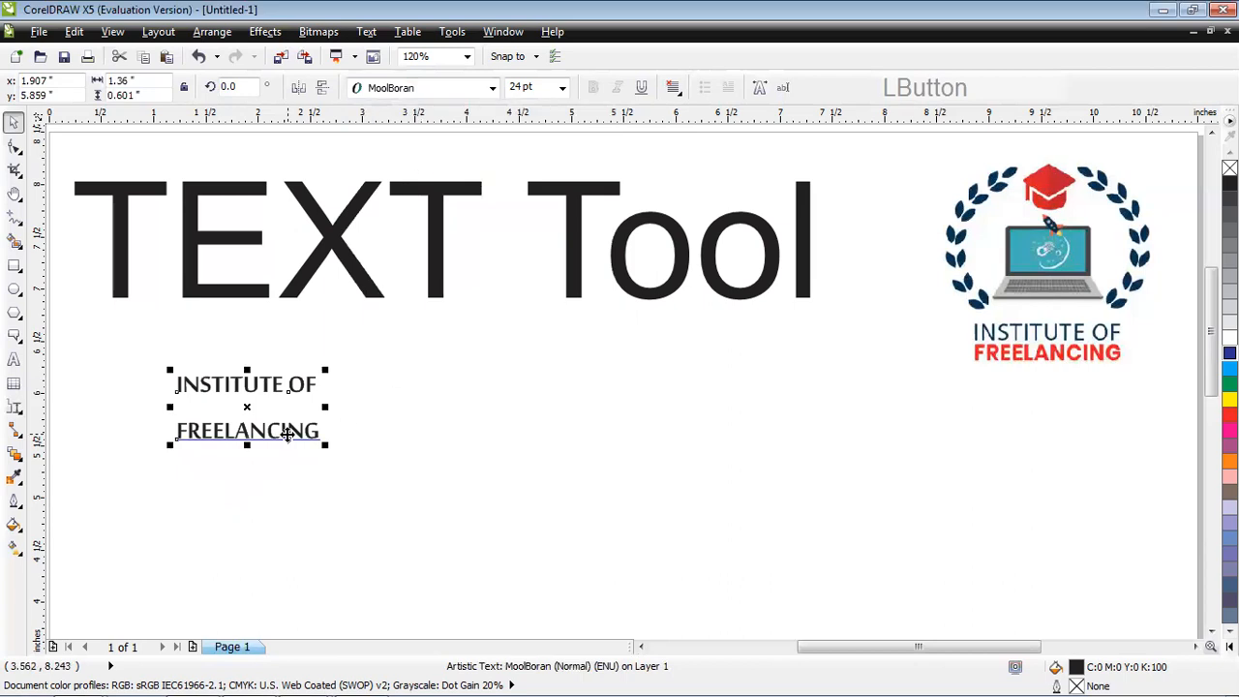
pyautogui.click(429, 88)
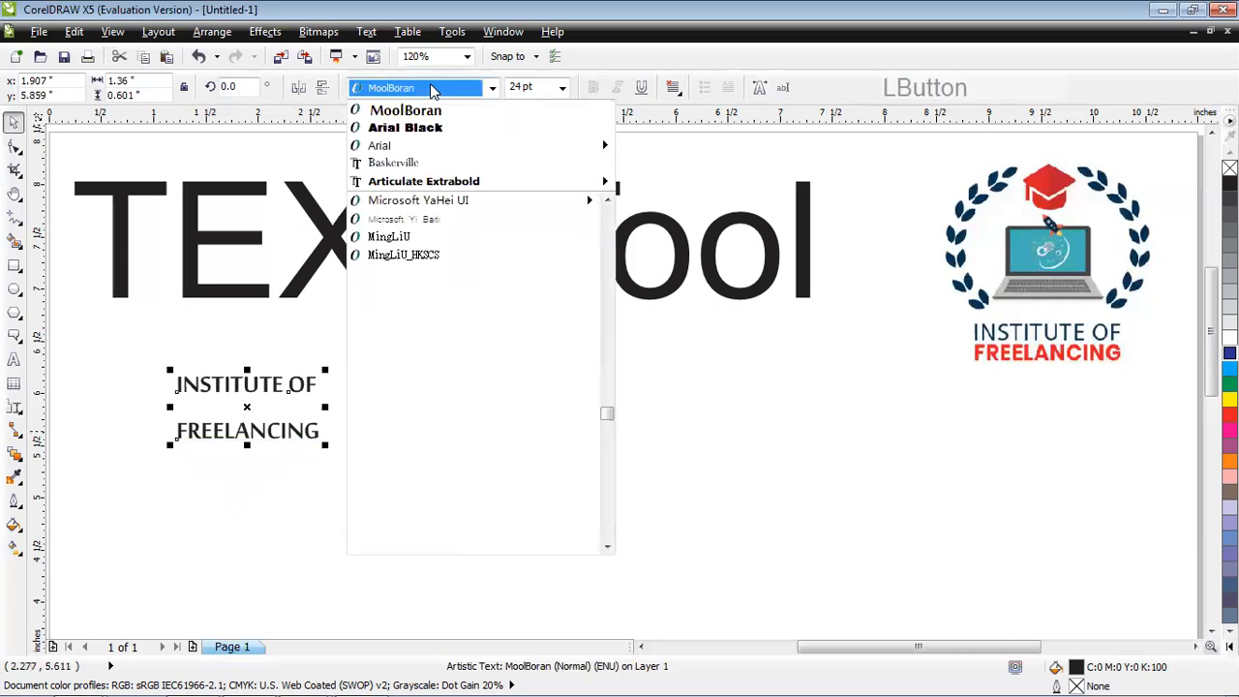
pyautogui.click(465, 201)
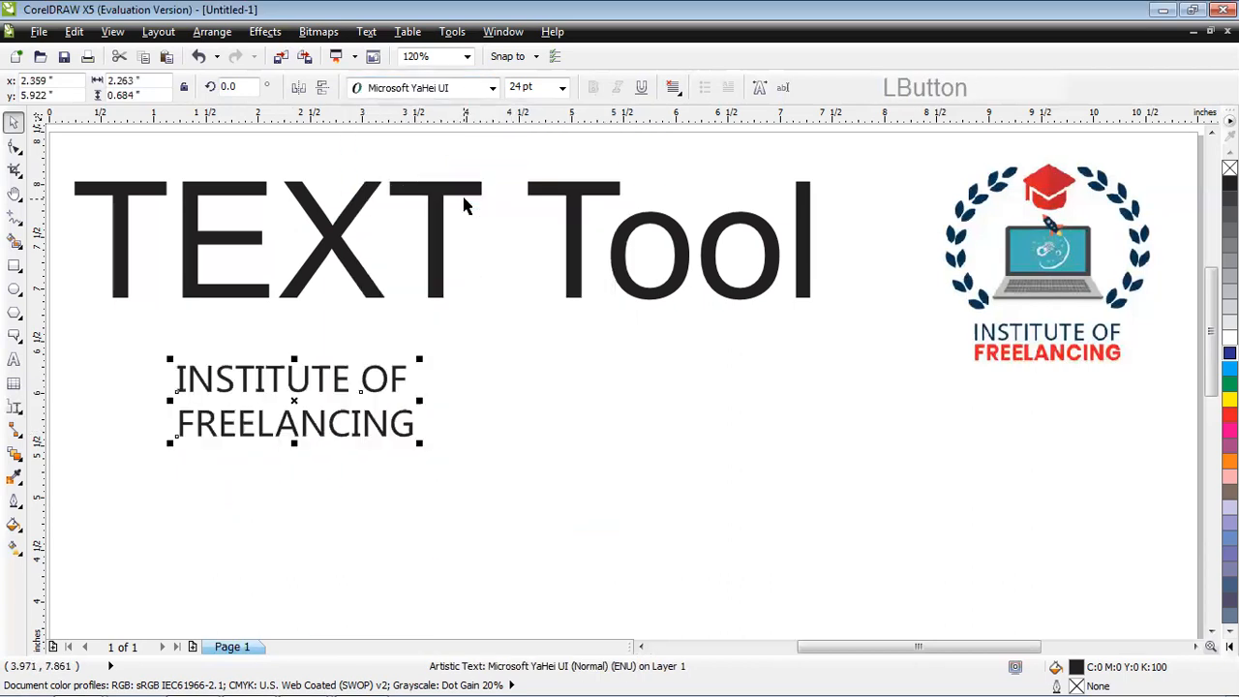
# Set the font size of the INSTITUTE OF FREELANCING text to 50 pt.
pyautogui.click(562, 89)
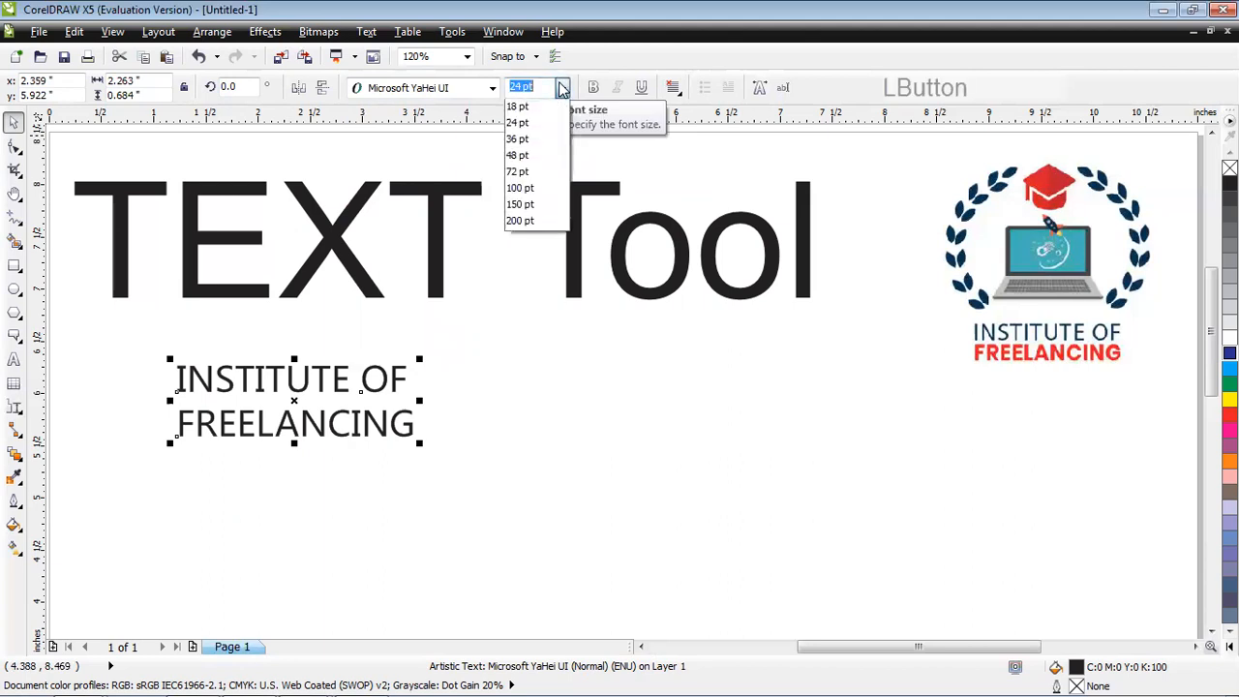
pyautogui.click(562, 88)
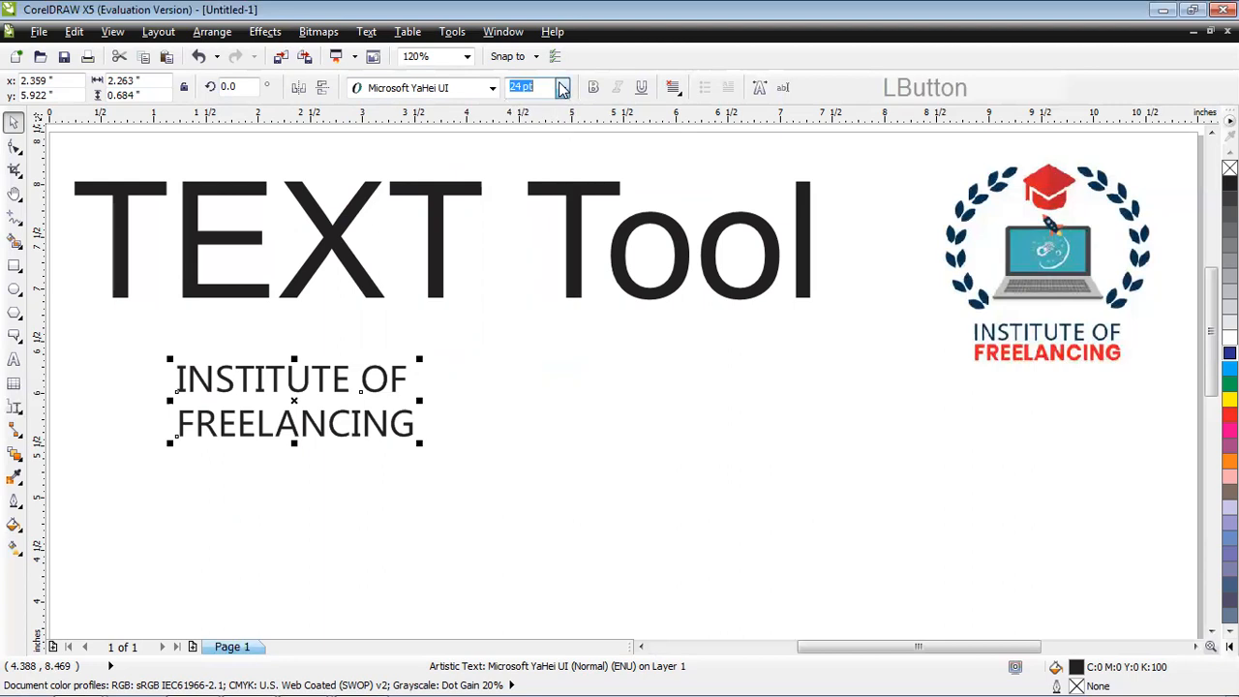
pyautogui.click(537, 89)
pyautogui.moveTo(539, 88); pyautogui.dragTo(488, 88)
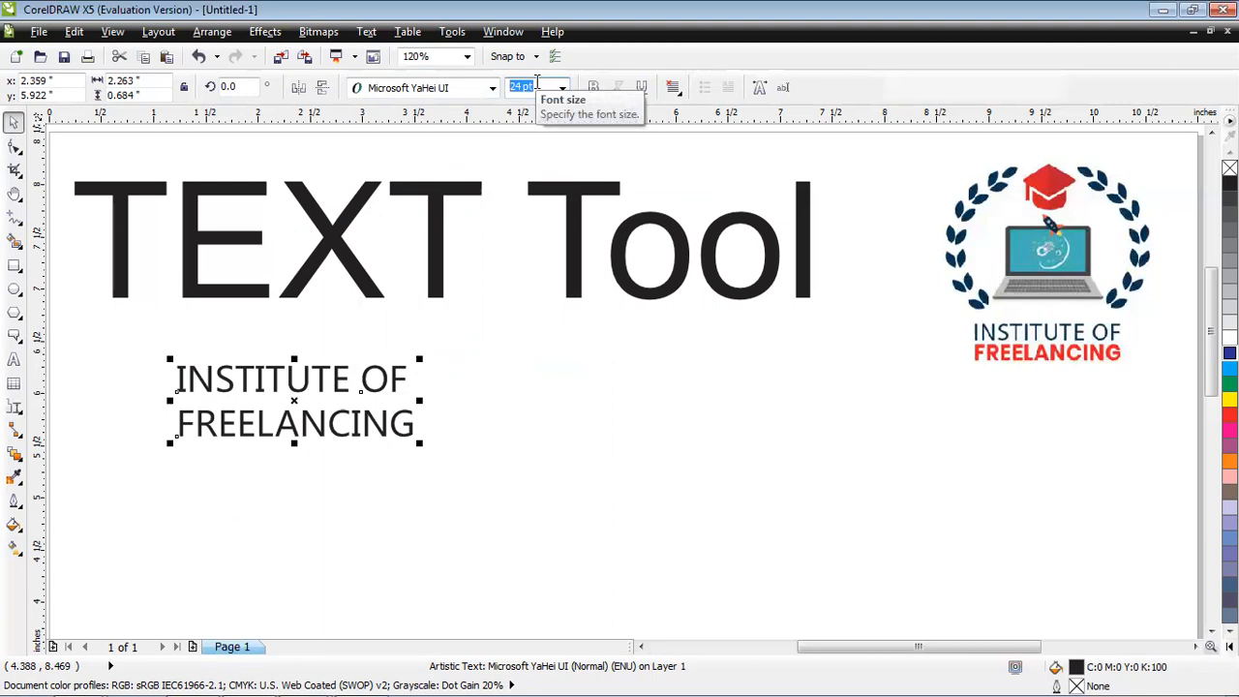
pyautogui.write('50')
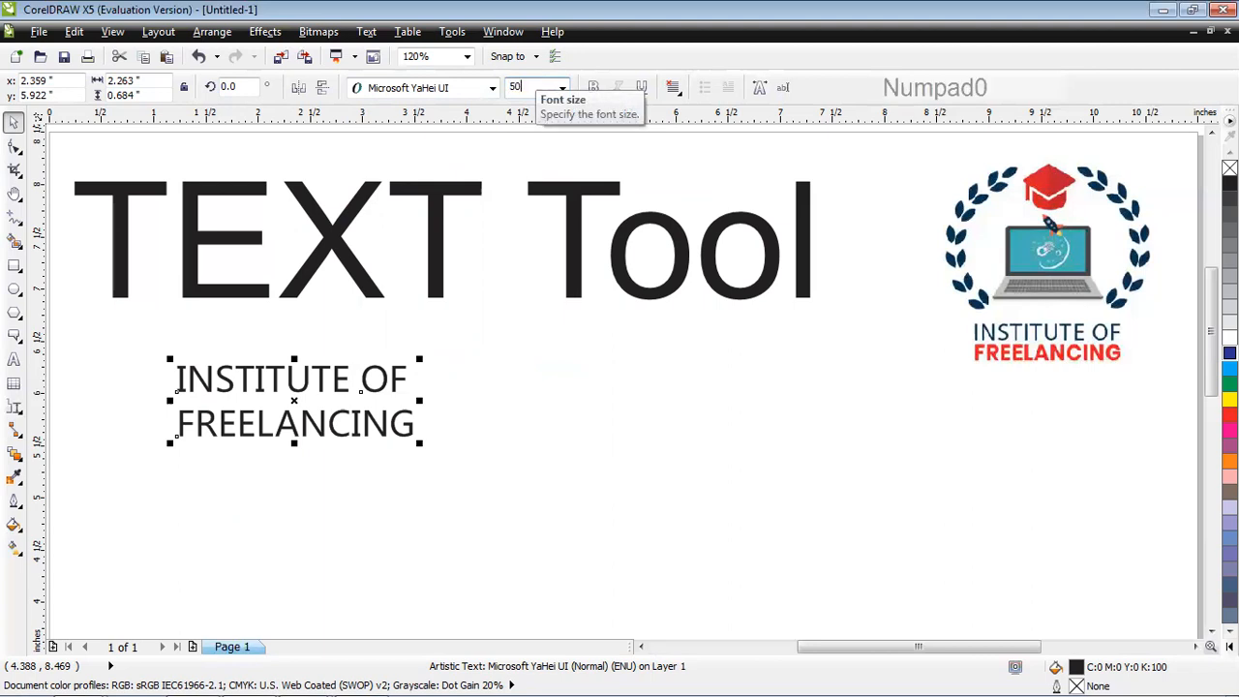
pyautogui.press('Return')
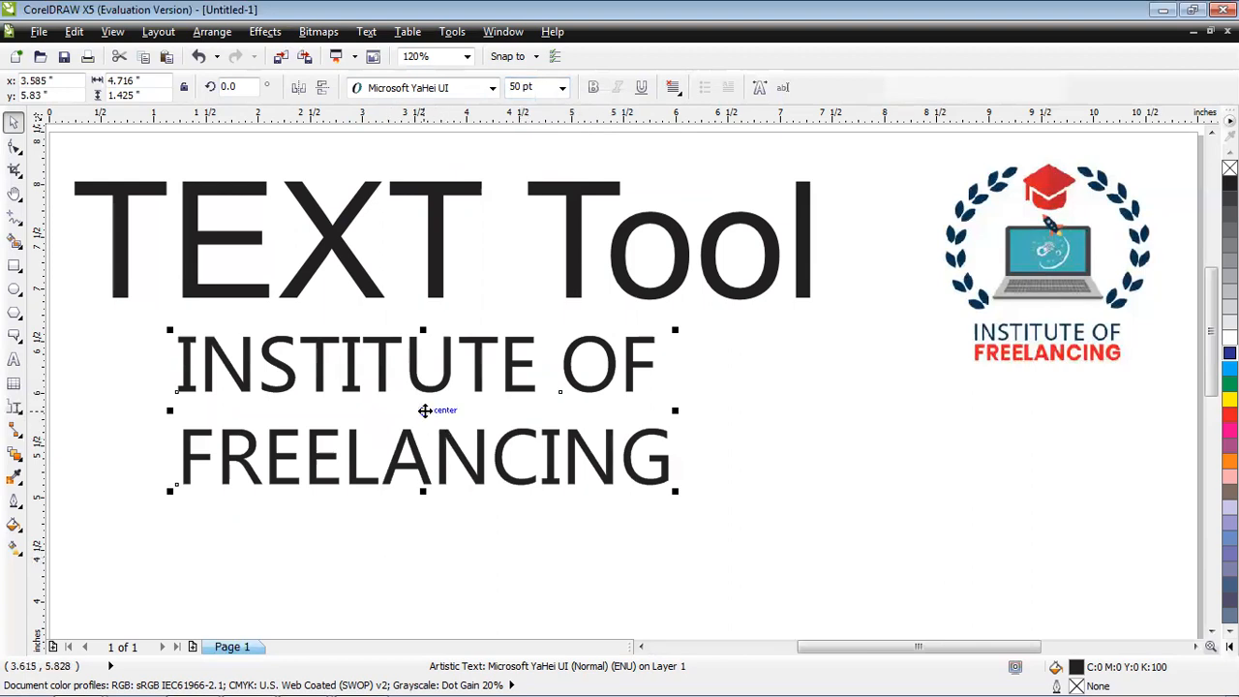
# Try bold and underline formatting on the INSTITUTE OF FREELANCING text, turning each on and back off.
pyautogui.click(595, 88)
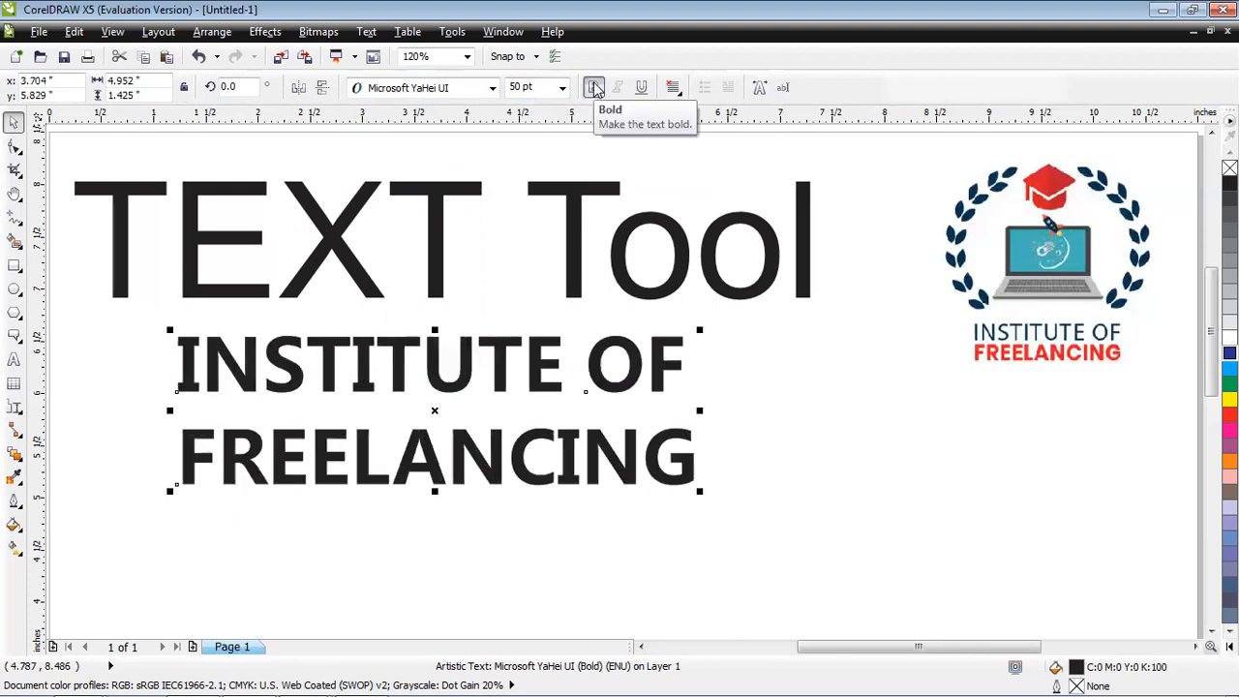
pyautogui.click(594, 88)
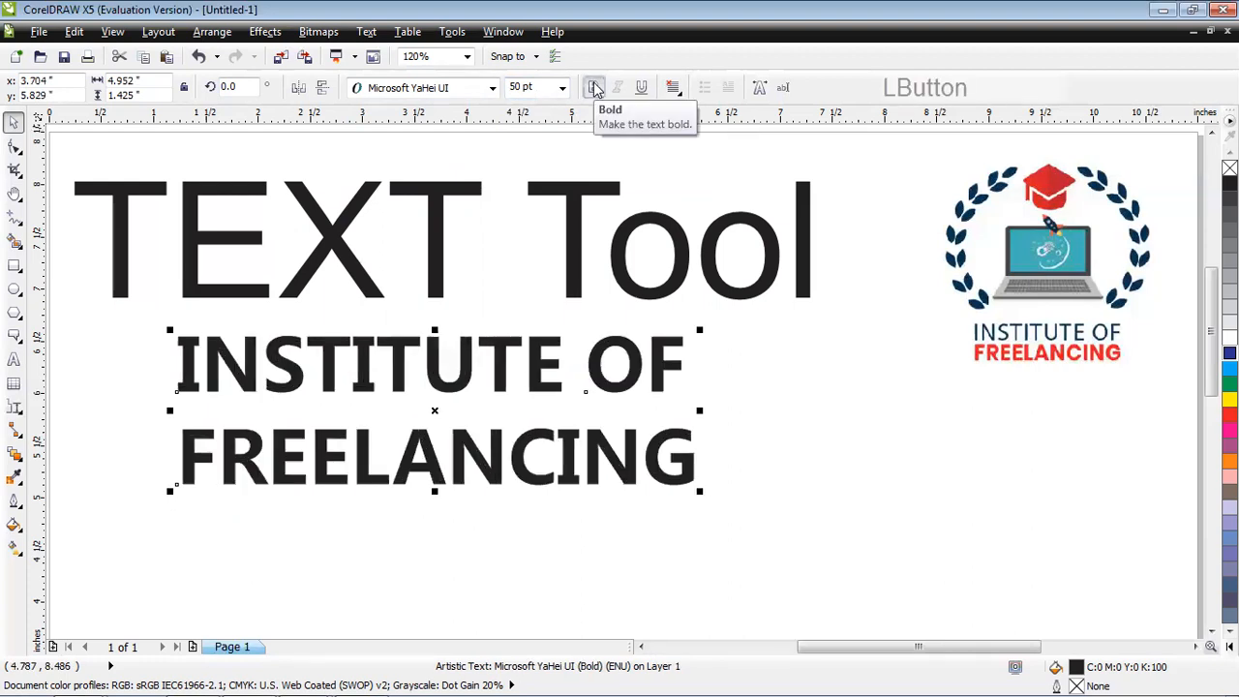
pyautogui.click(642, 88)
pyautogui.click(642, 88)
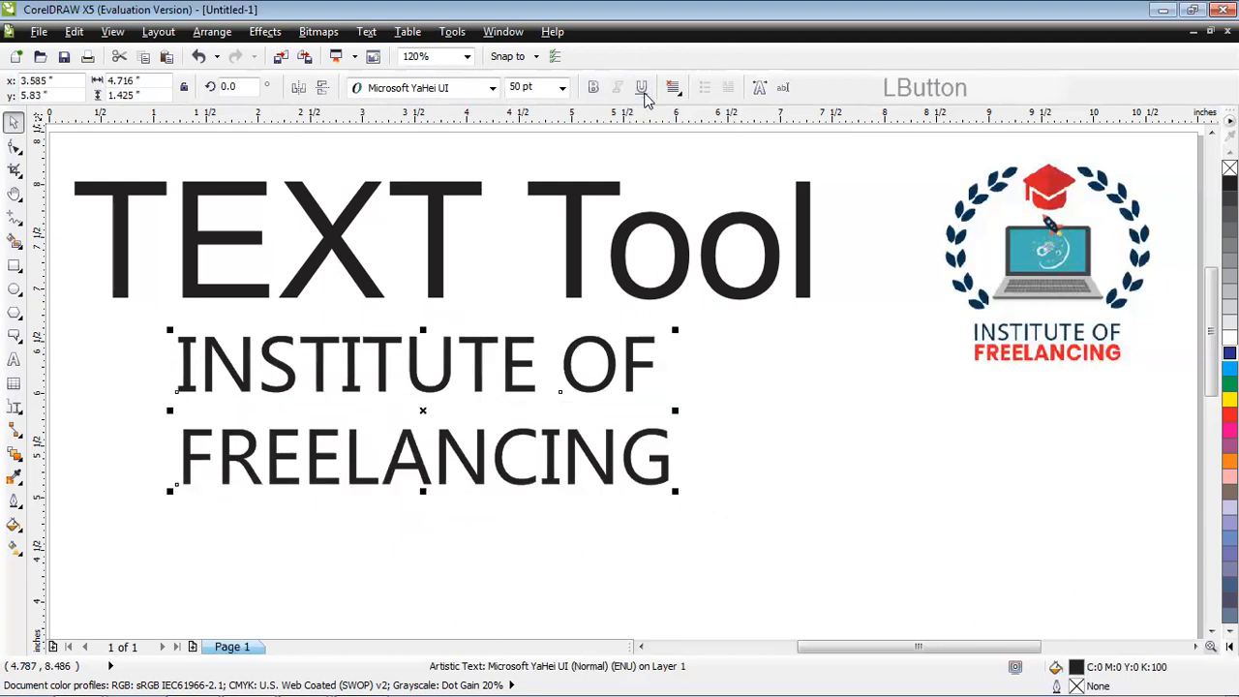
# Set the INSTITUTE OF FREELANCING text to Arial, and turn italic on and back off.
pyautogui.click(461, 90)
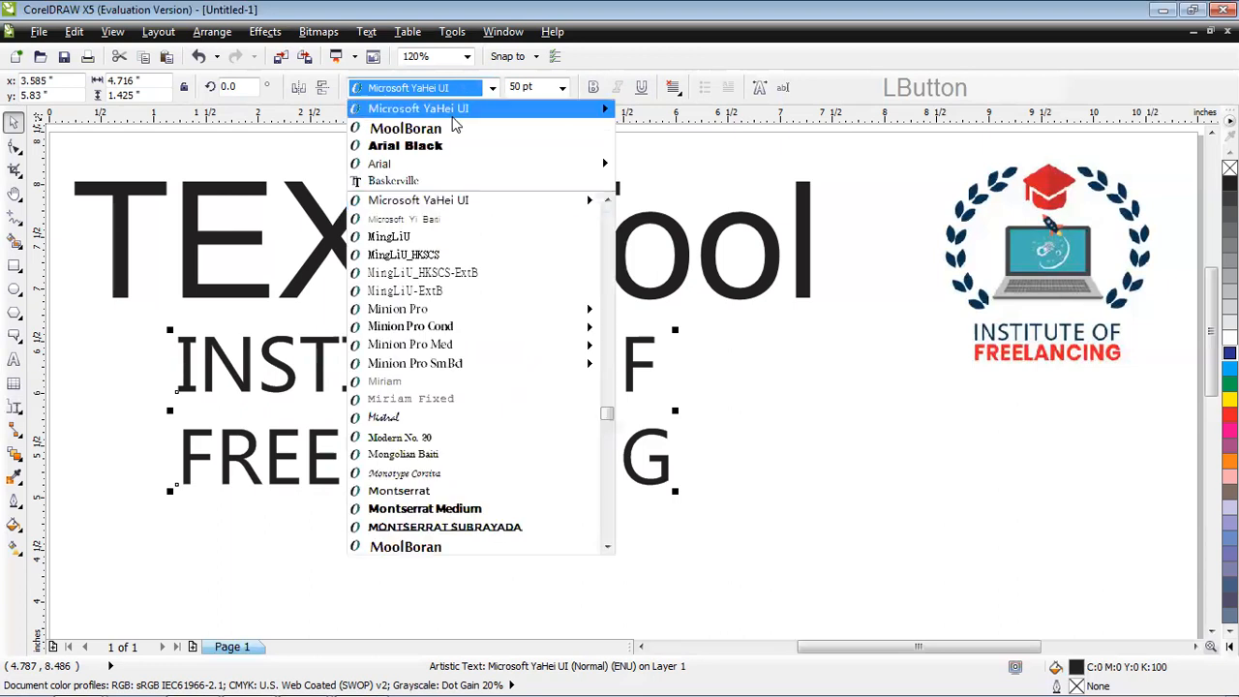
pyautogui.click(443, 165)
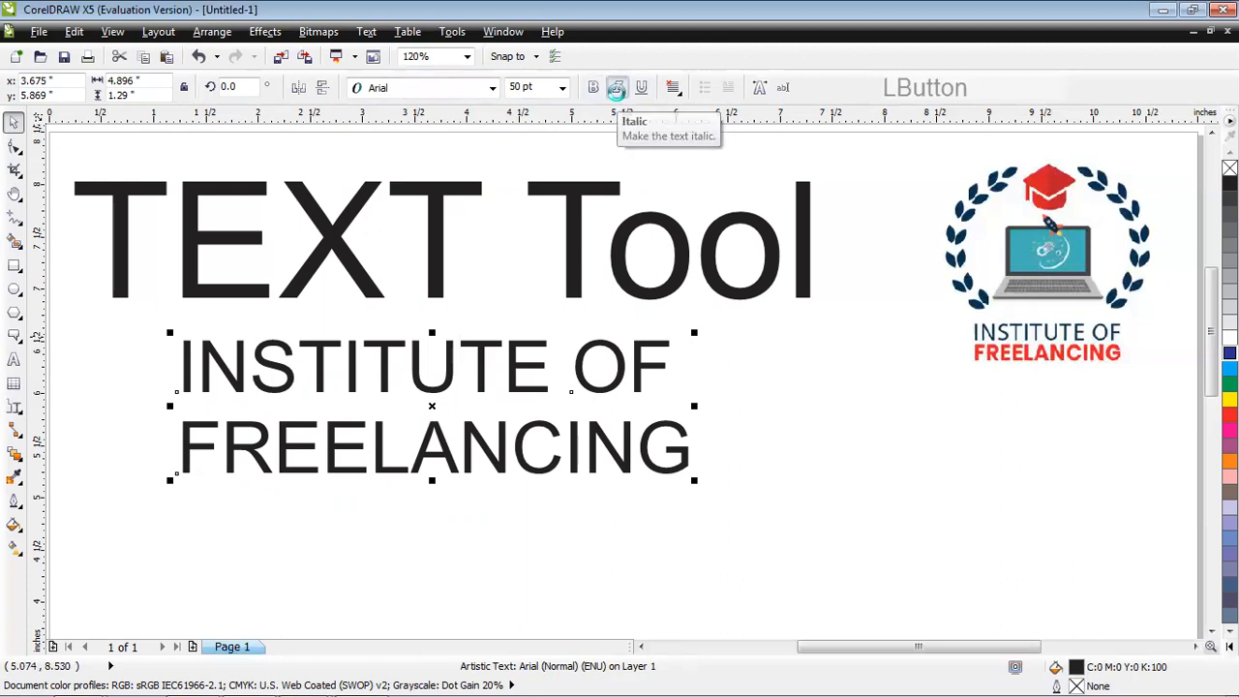
pyautogui.click(617, 89)
pyautogui.click(618, 89)
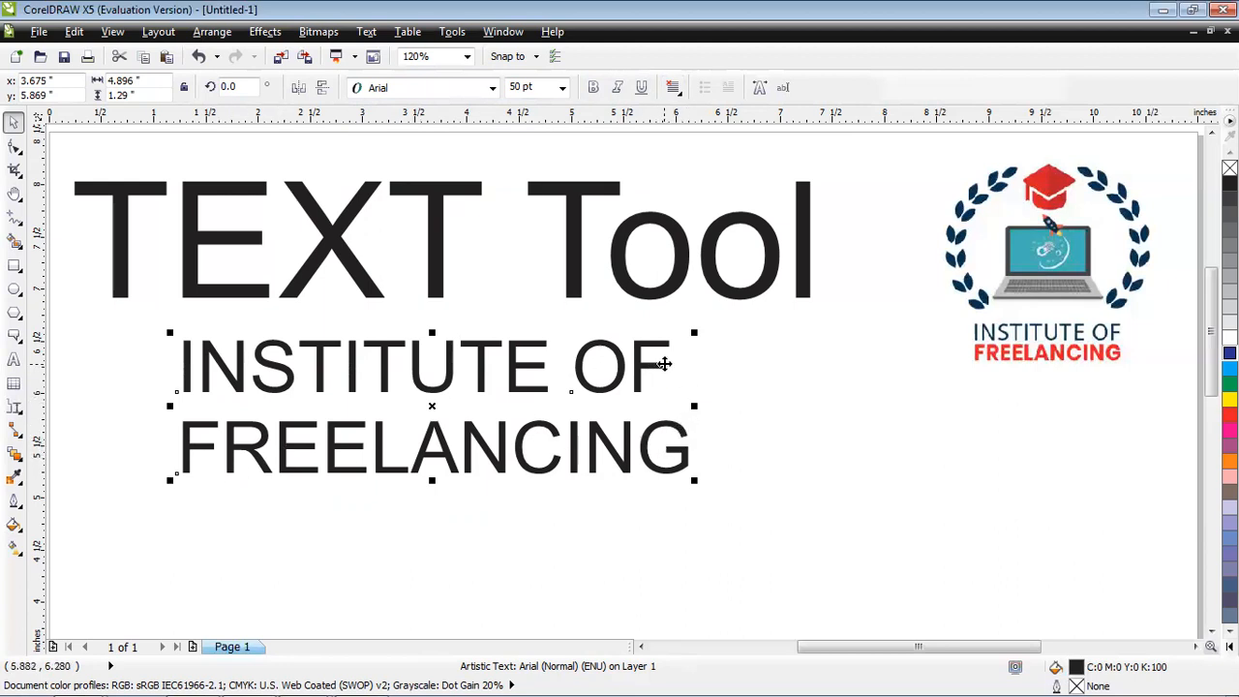
# Try Full Justify on the INSTITUTE OF FREELANCING text and set its alignment to Force Justify.
pyautogui.click(675, 88)
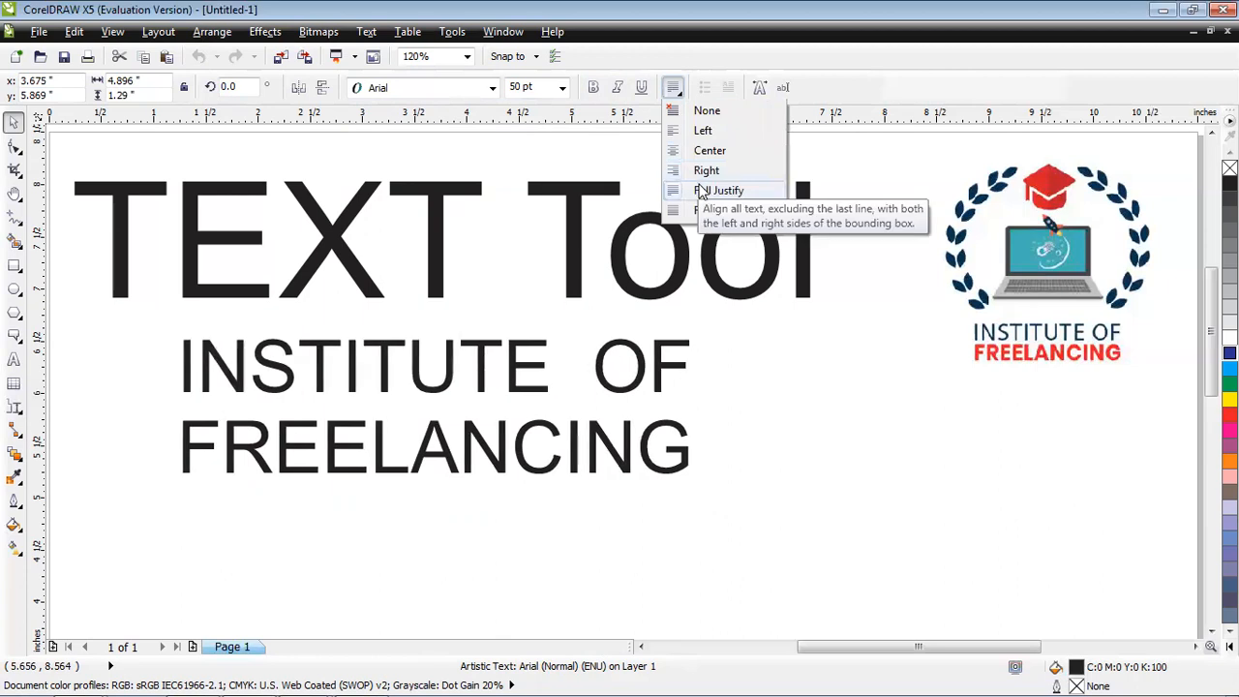
pyautogui.click(701, 192)
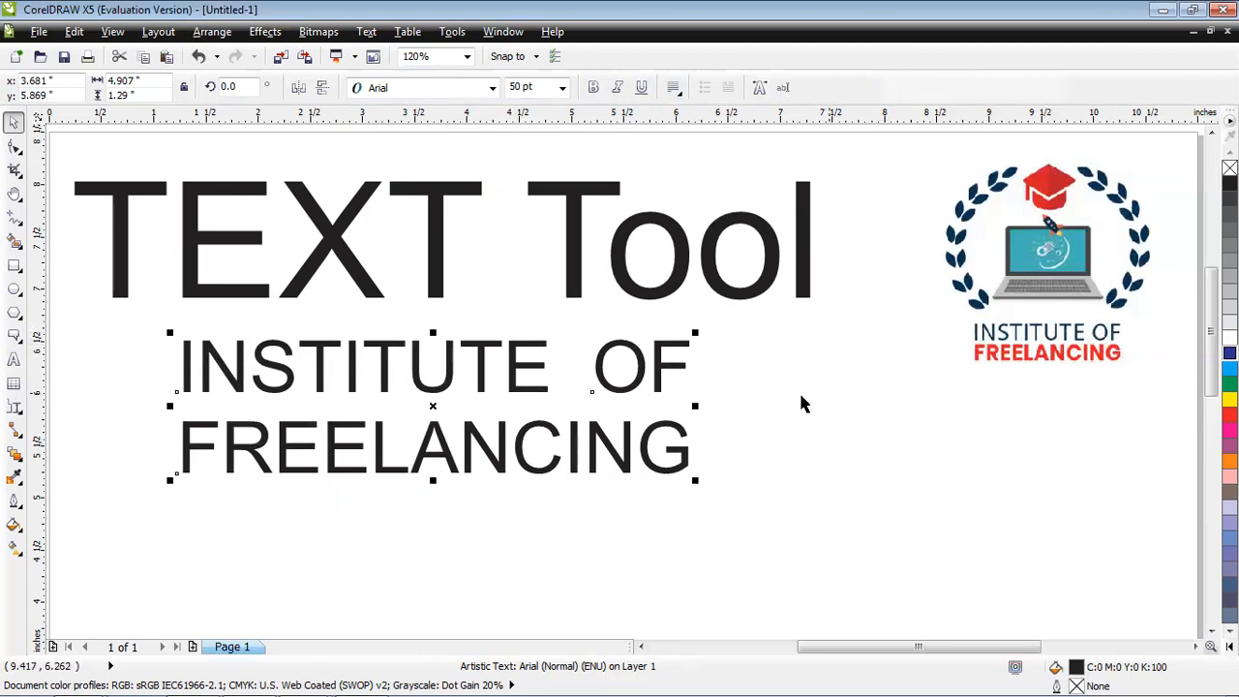
pyautogui.click(674, 87)
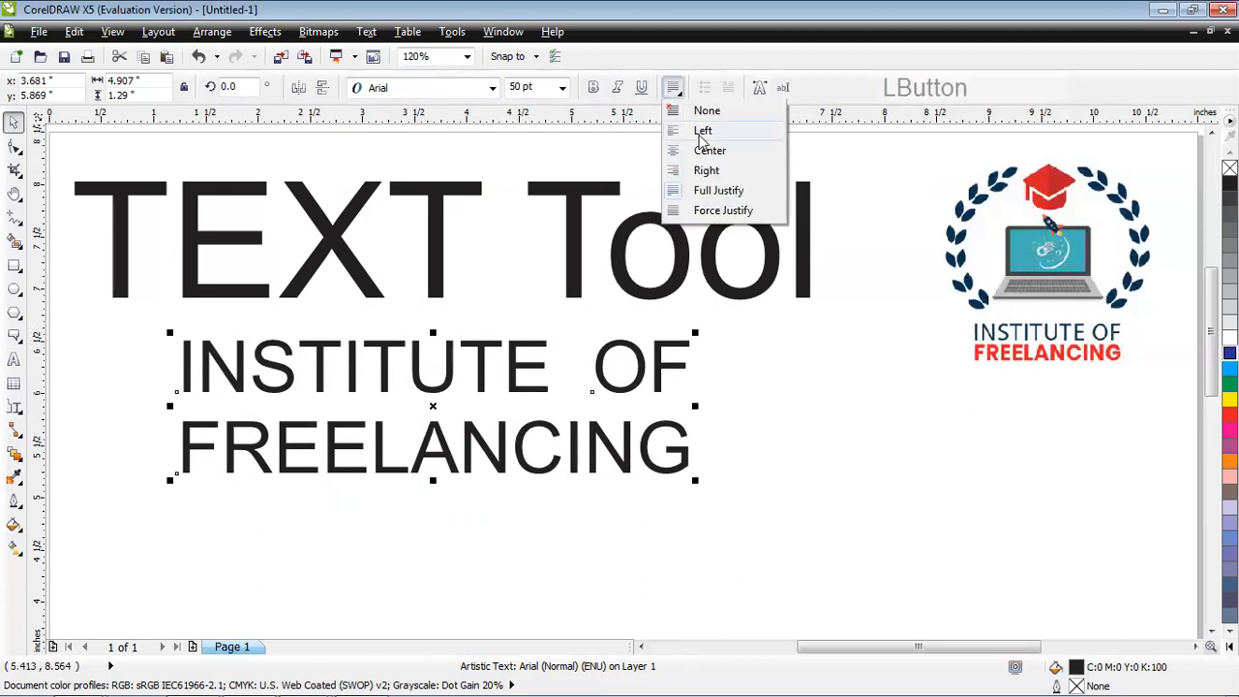
pyautogui.click(719, 191)
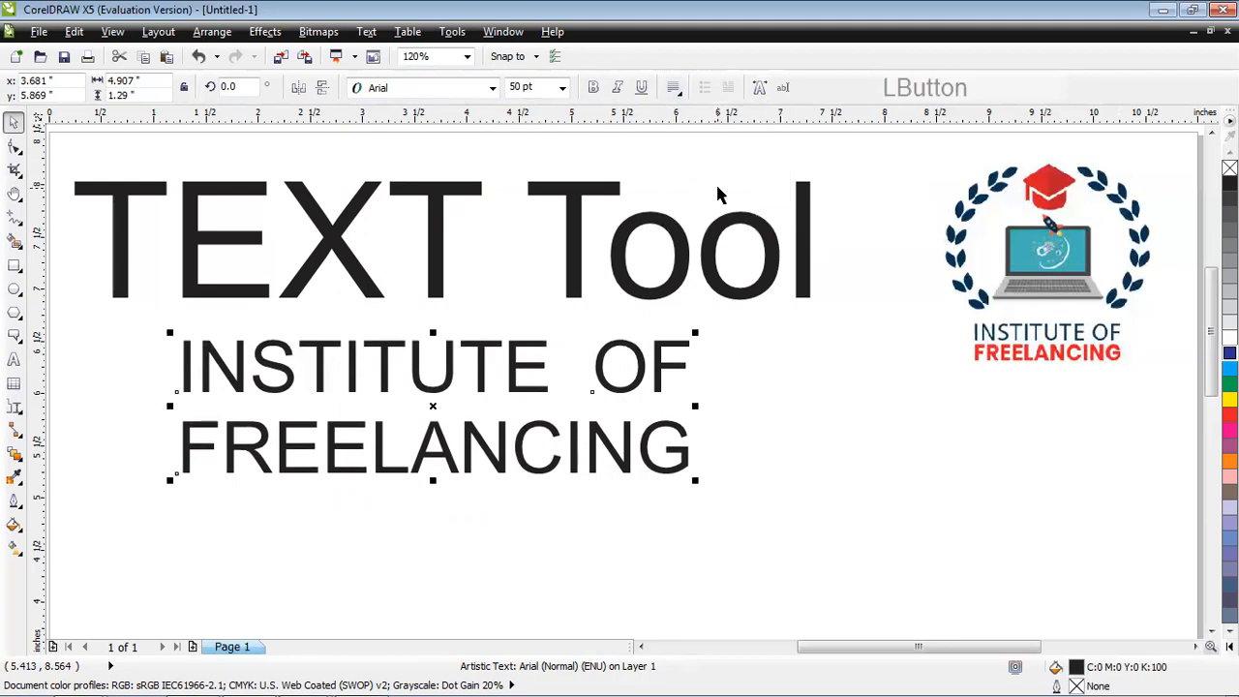
pyautogui.click(670, 89)
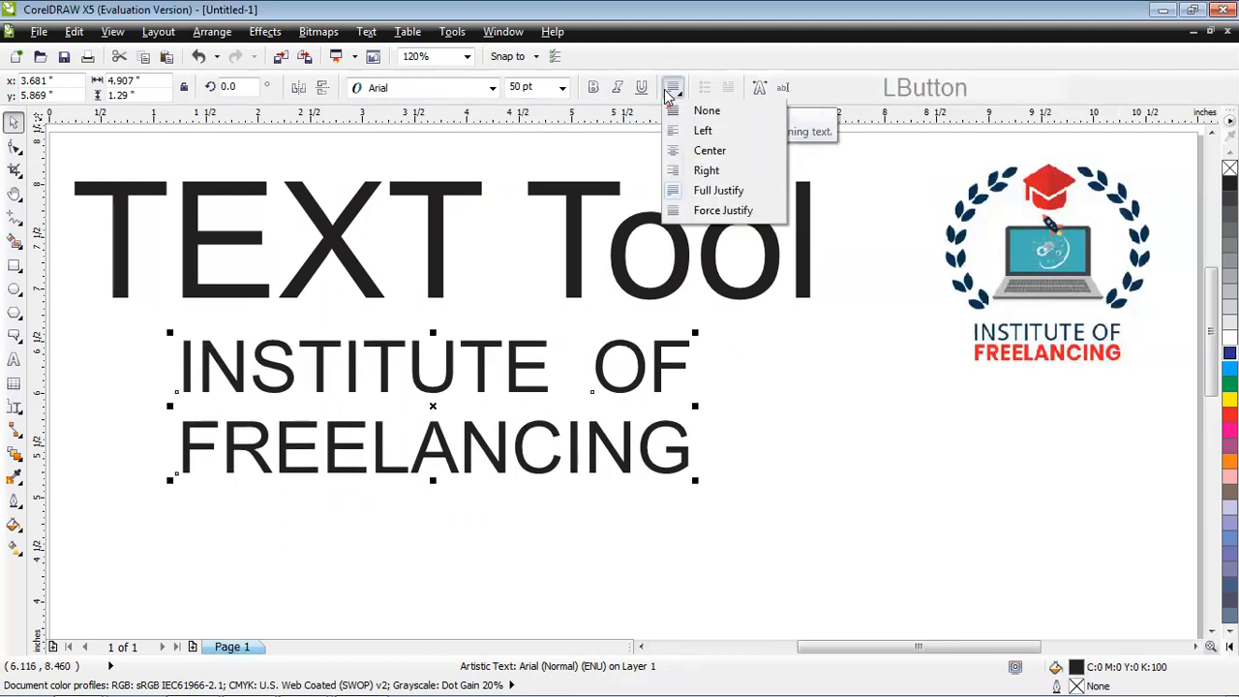
pyautogui.click(712, 211)
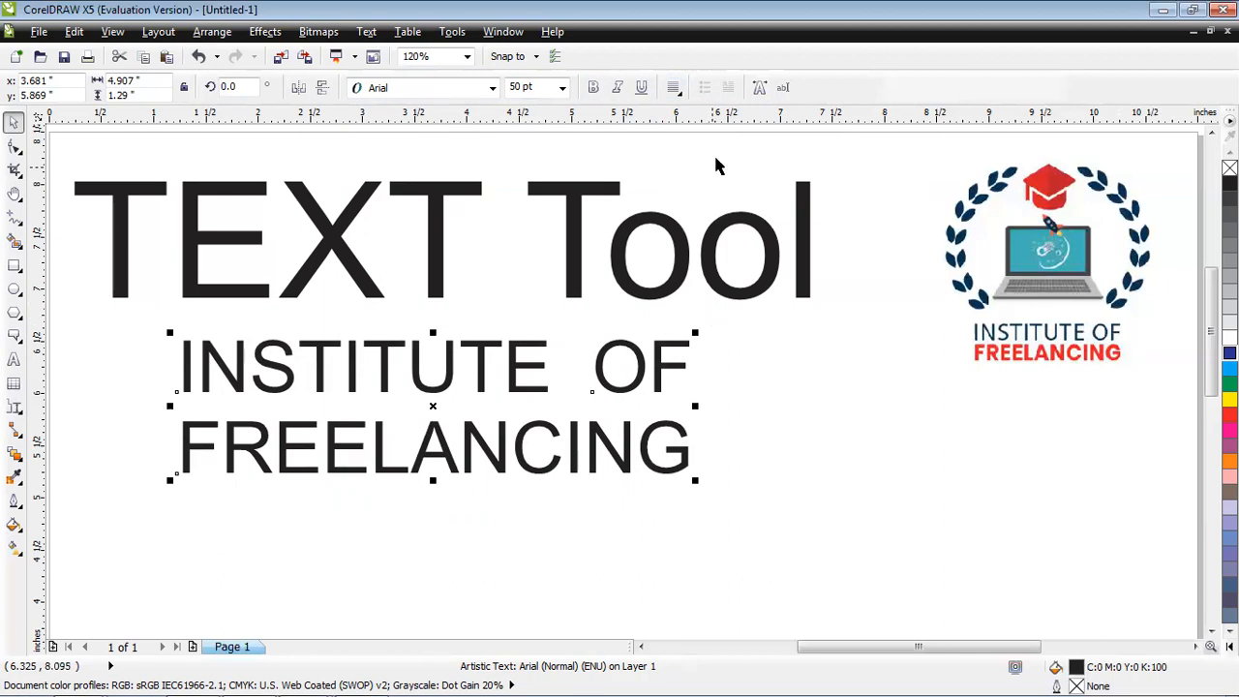
# Examine the Character Formatting options, including overline and character shift, and the Edit Text dialog for the INSTITUTE OF FREELANCING text.
pyautogui.click(760, 89)
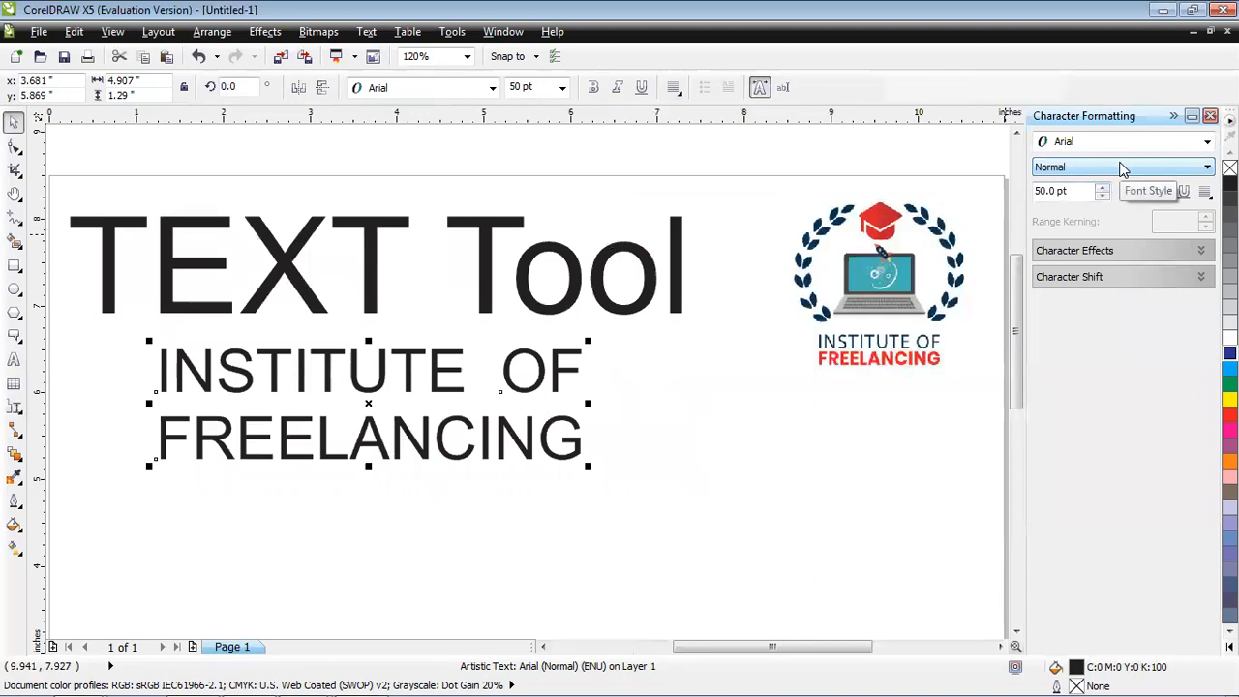
pyautogui.click(1157, 254)
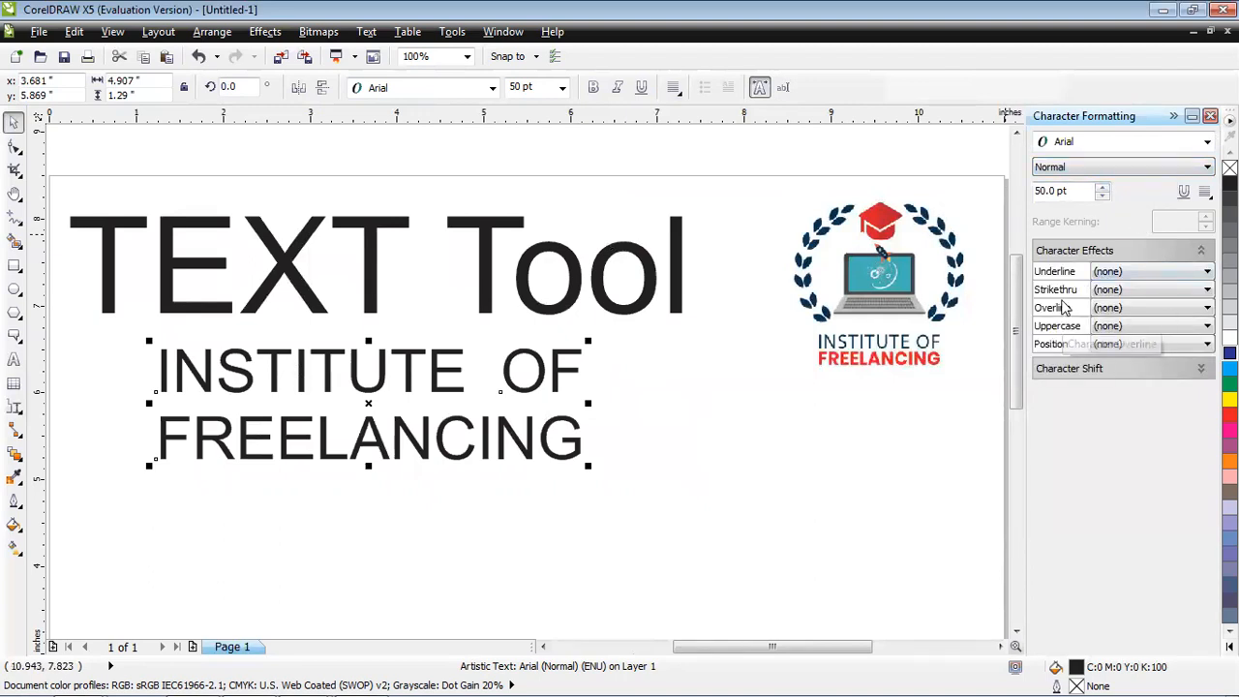
pyautogui.click(1118, 308)
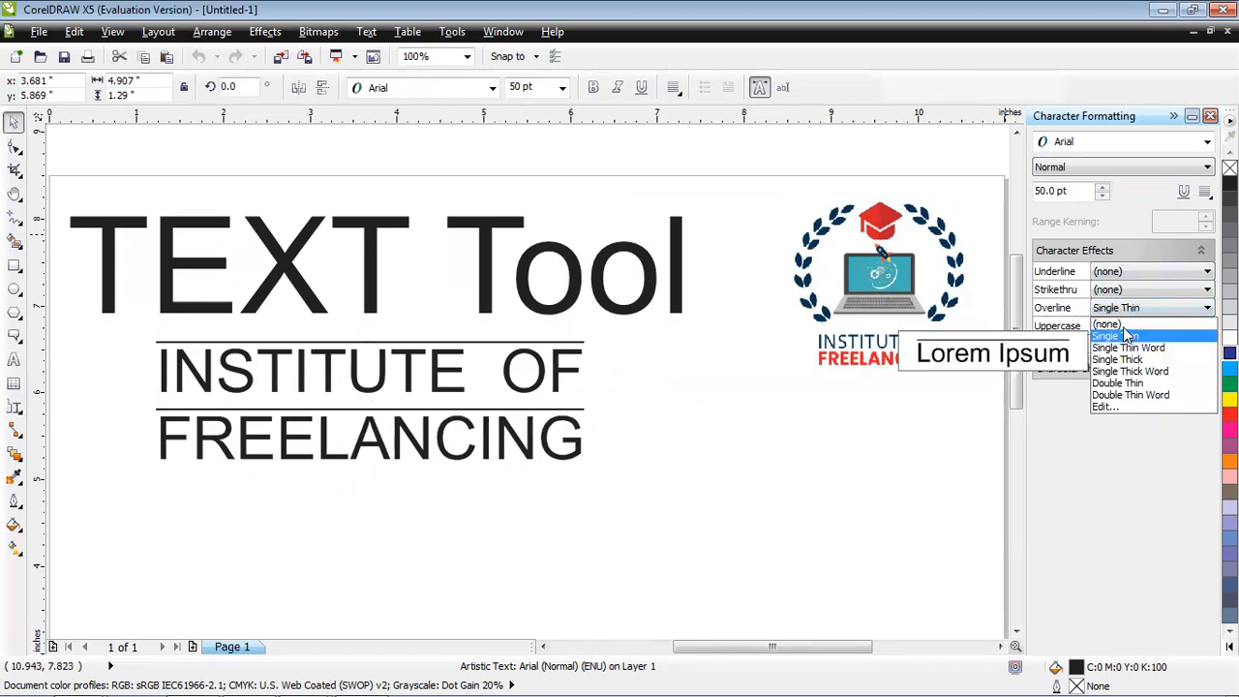
pyautogui.click(1121, 323)
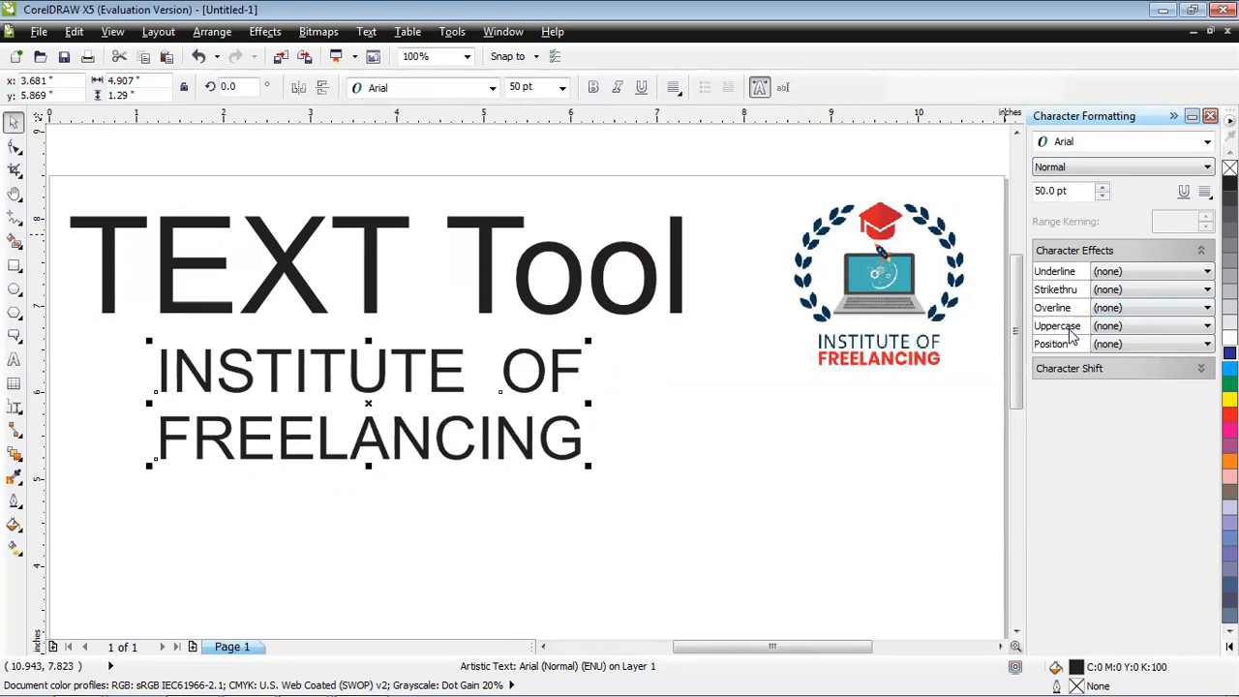
pyautogui.click(1077, 371)
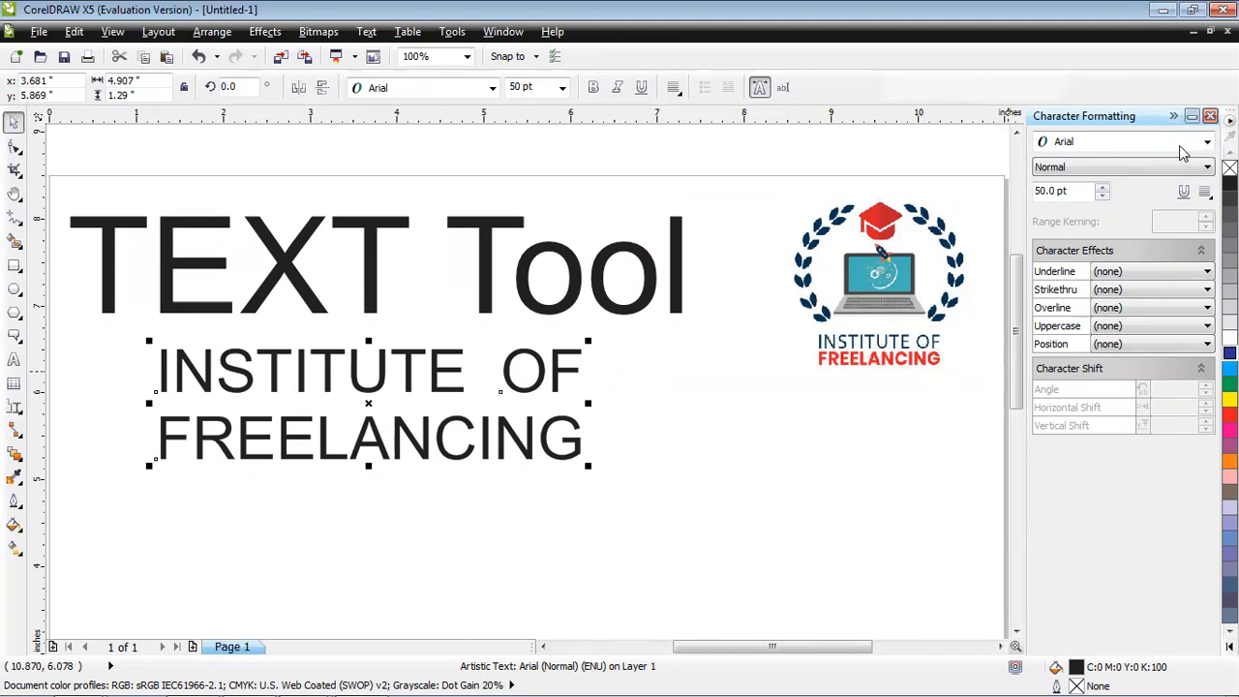
pyautogui.click(1180, 148)
pyautogui.click(1181, 148)
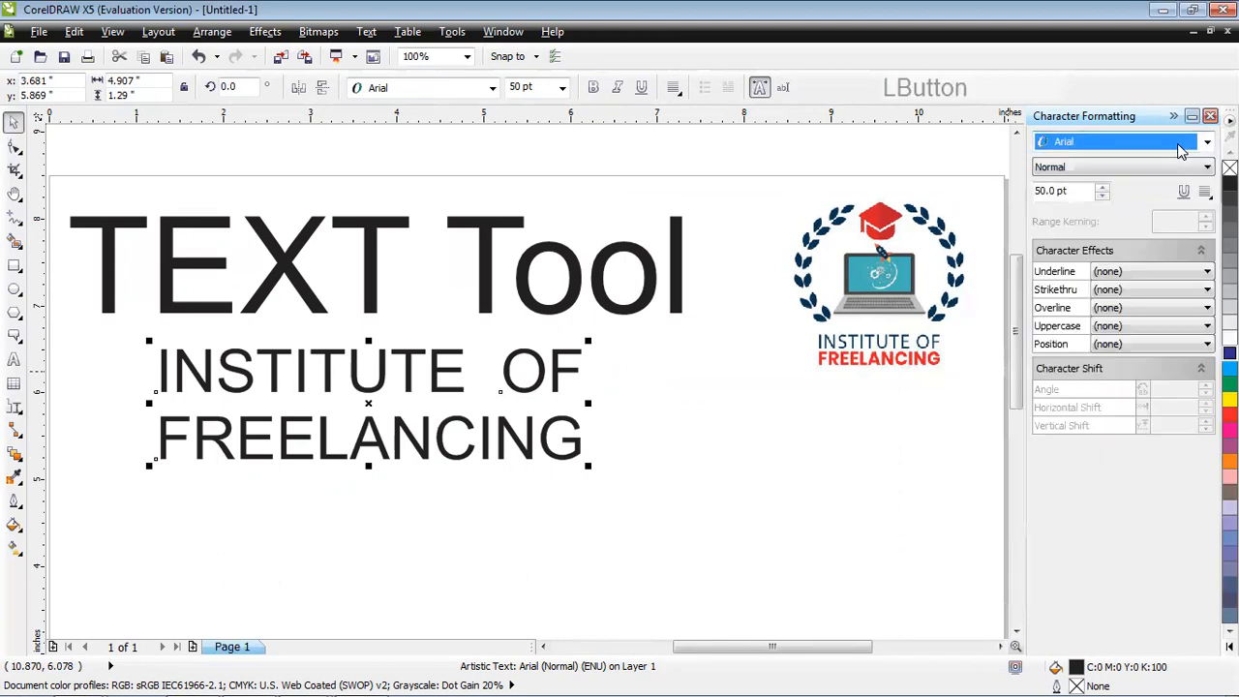
pyautogui.click(1180, 169)
pyautogui.click(1180, 173)
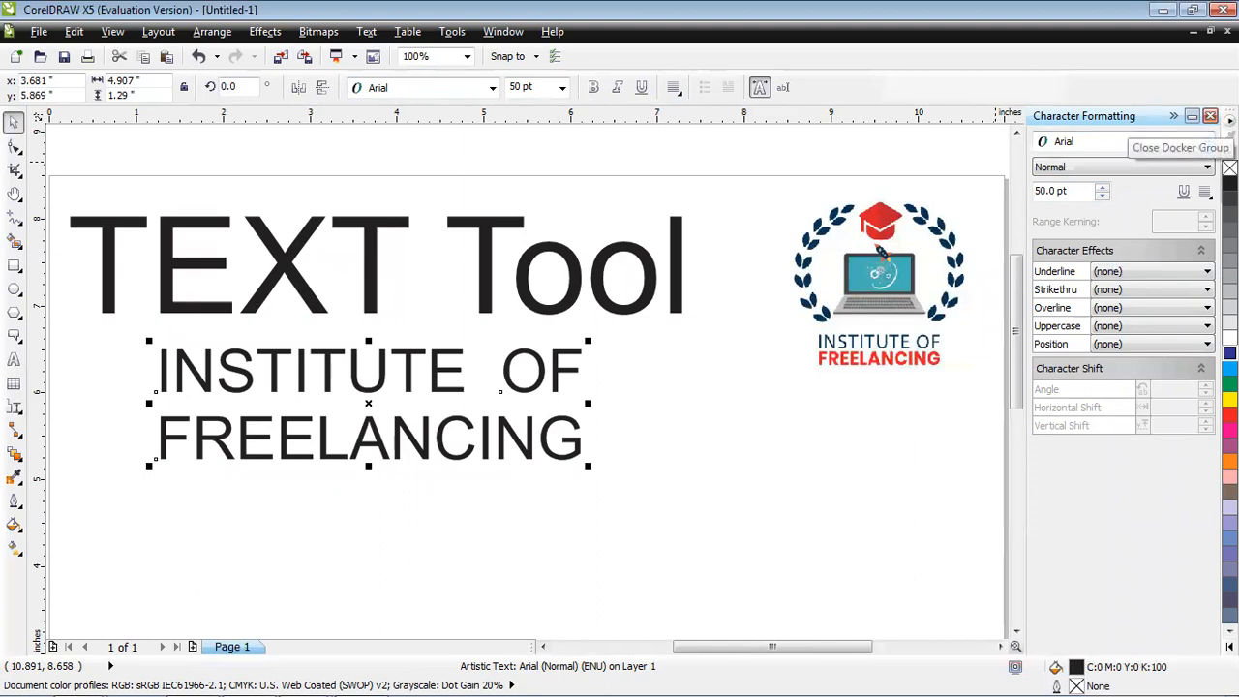
pyautogui.click(1210, 115)
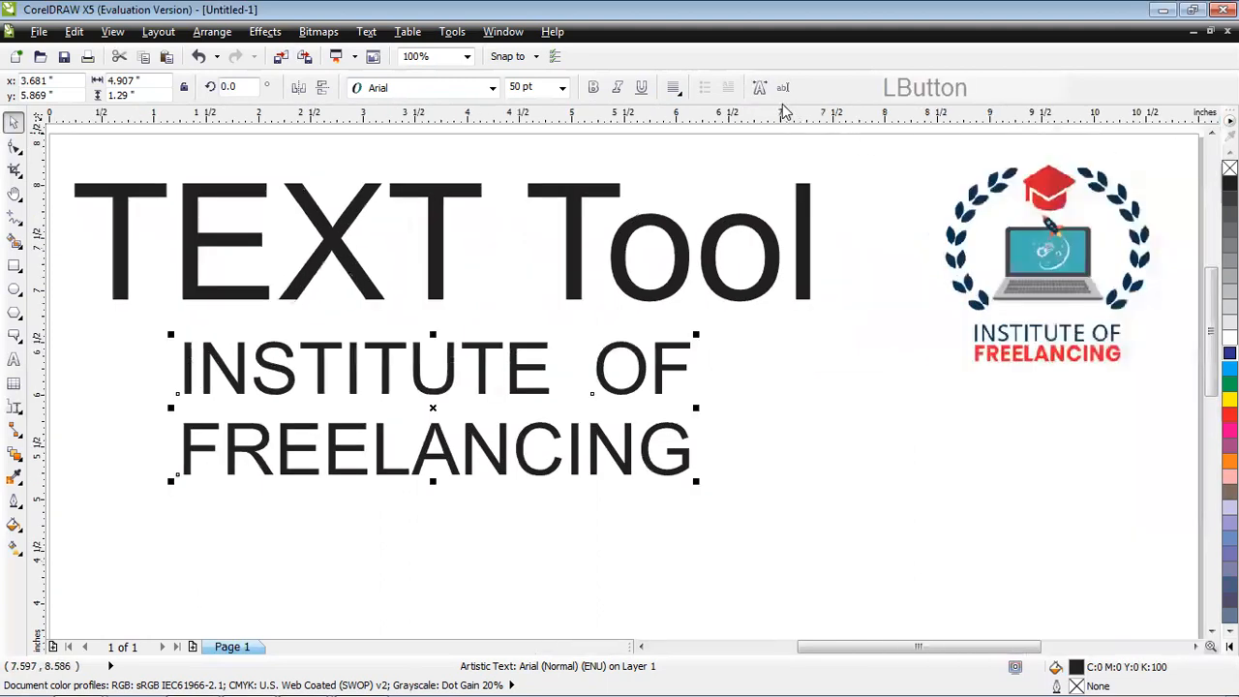
pyautogui.click(783, 89)
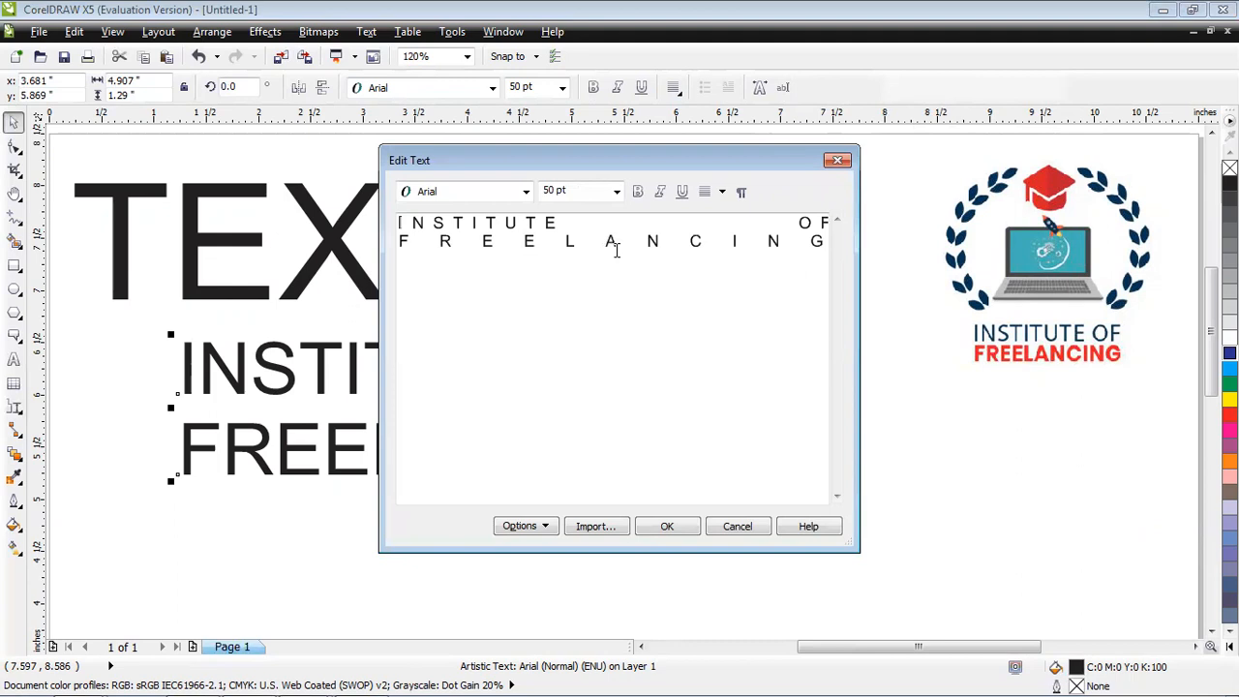
pyautogui.click(838, 161)
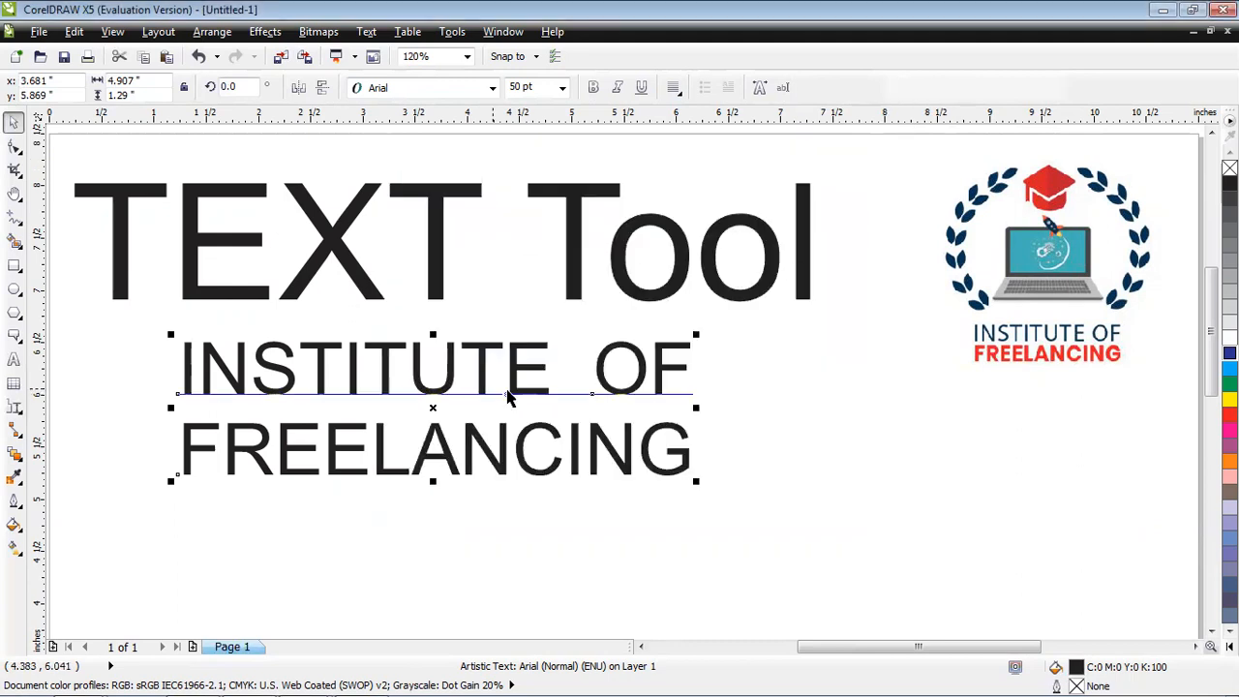
# Enter text editing on the INSTITUTE OF FREELANCING text and try selecting groups of letters within the word INSTITUTE.
pyautogui.doubleClick(407, 387)
pyautogui.moveTo(406, 388); pyautogui.dragTo(552, 388)
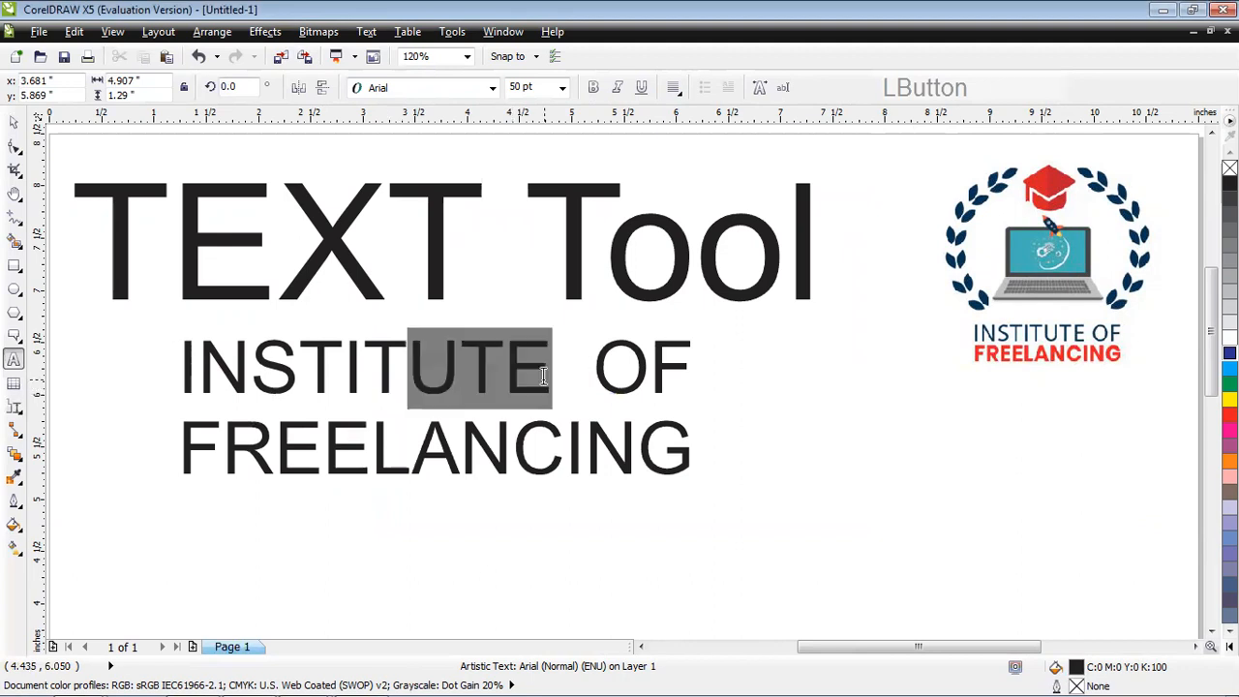
pyautogui.moveTo(368, 388); pyautogui.dragTo(259, 379)
pyautogui.moveTo(506, 383); pyautogui.dragTo(560, 384)
pyautogui.click(592, 381)
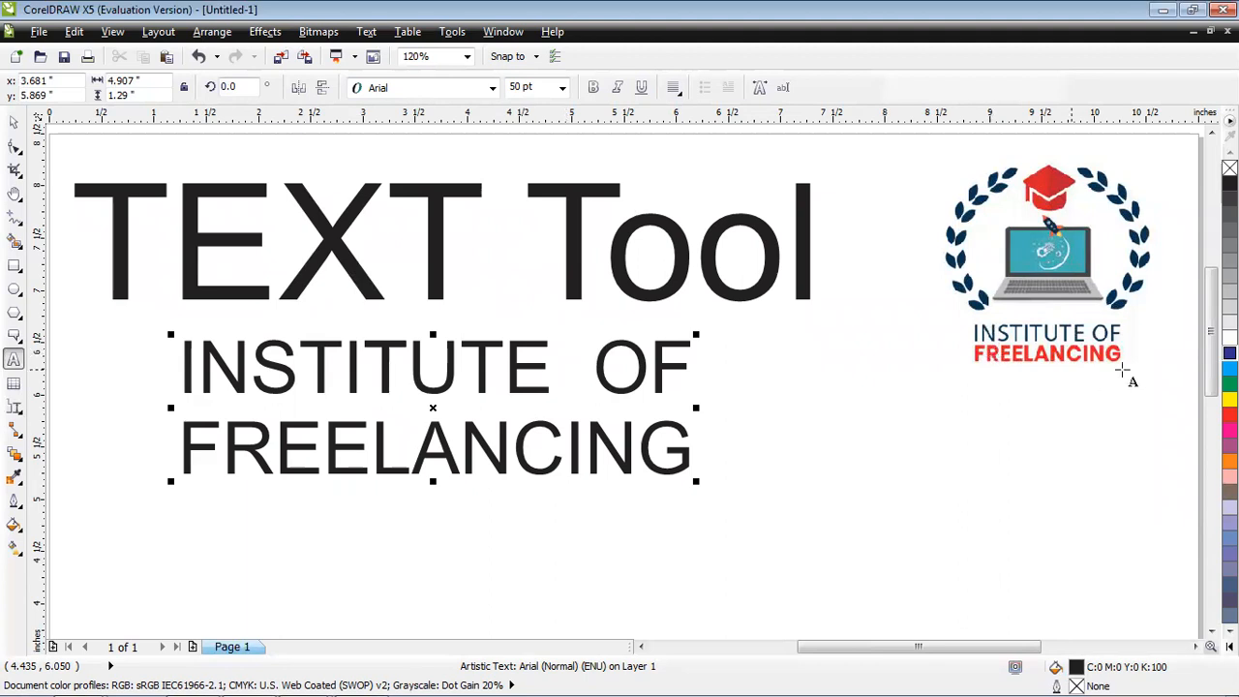
# Try selecting the word FREELANCING and expanding the default colour palette to show all its swatches.
pyautogui.click(275, 445)
pyautogui.moveTo(186, 445); pyautogui.dragTo(681, 451)
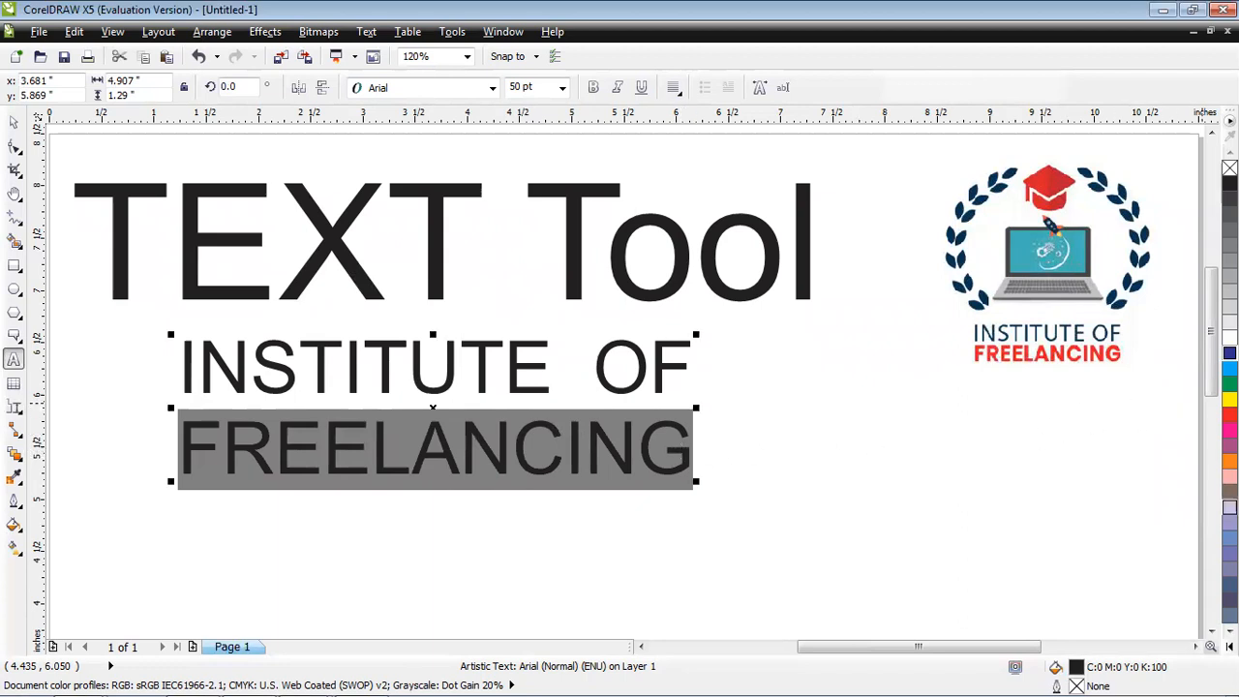
pyautogui.click(1231, 647)
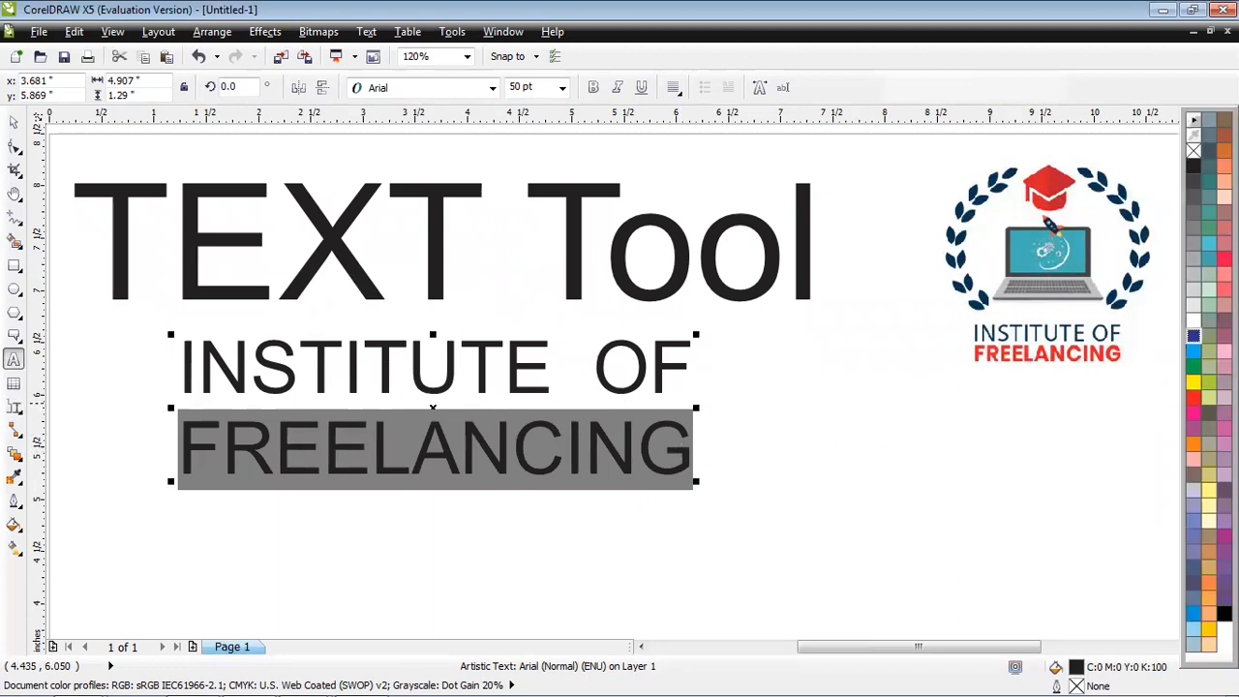
pyautogui.click(1139, 591)
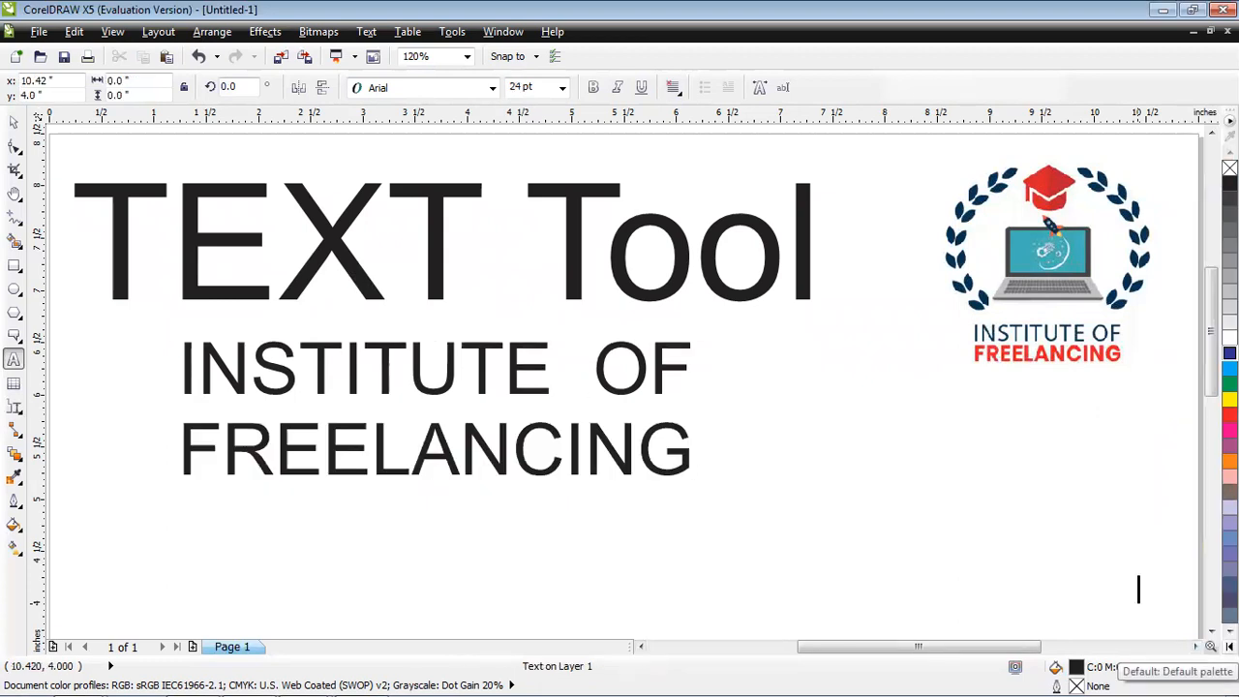
pyautogui.click(1230, 647)
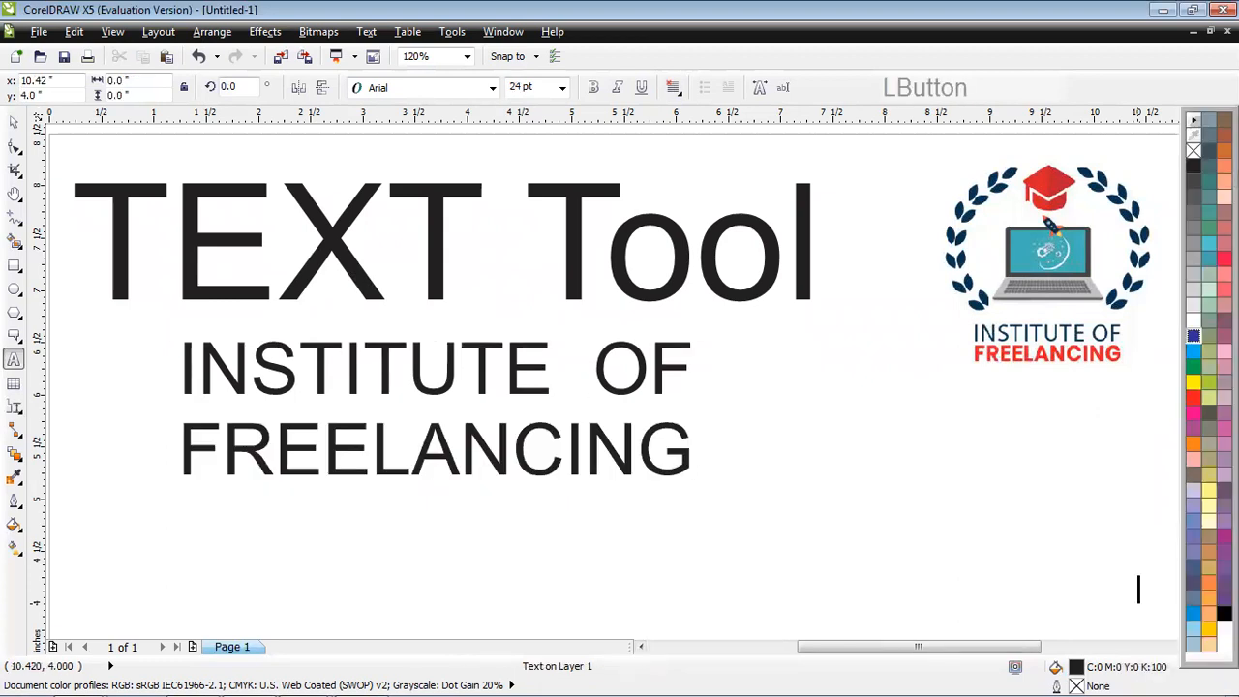
pyautogui.click(1137, 560)
# Select the word FREELANCING in the INSTITUTE OF FREELANCING text and fill it with red (M:100 Y:100).
pyautogui.click(458, 430)
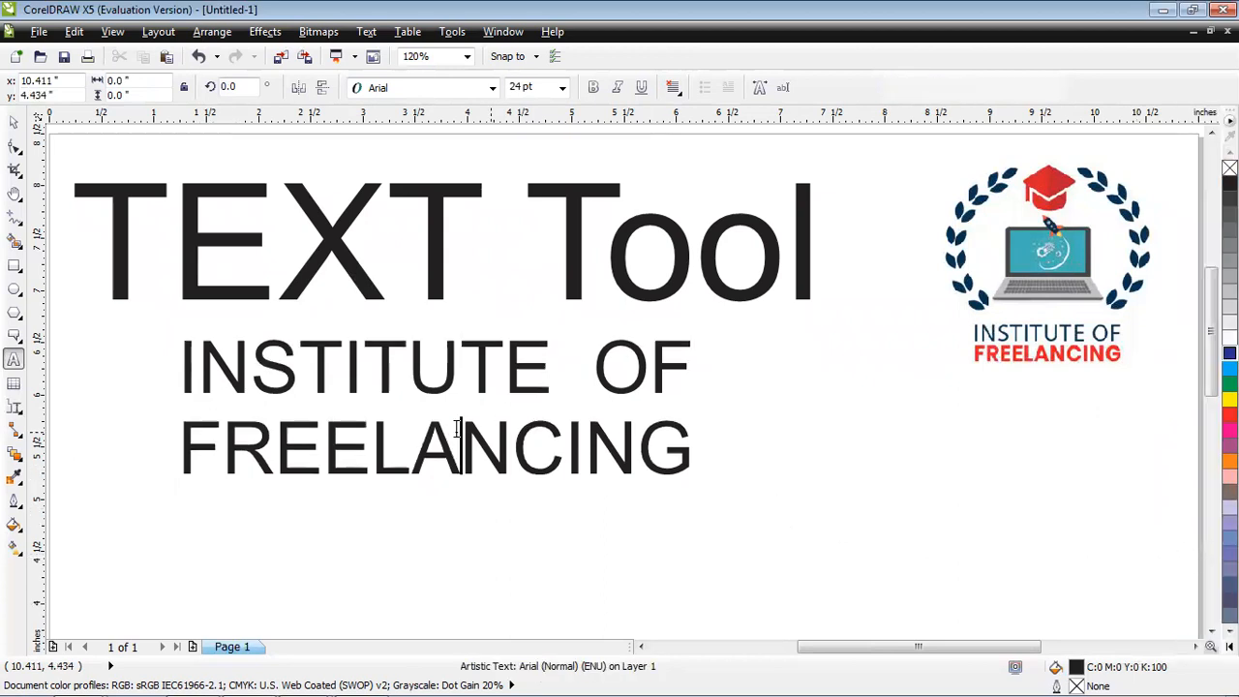
pyautogui.click(310, 461)
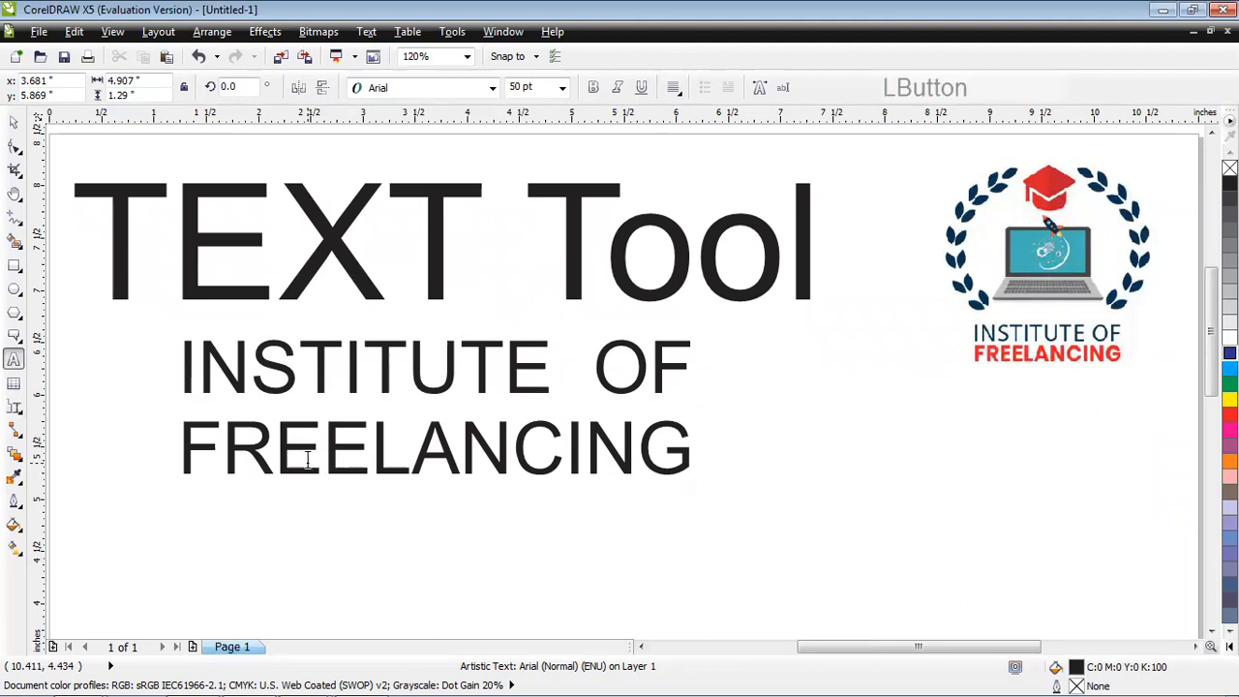
pyautogui.doubleClick(382, 445)
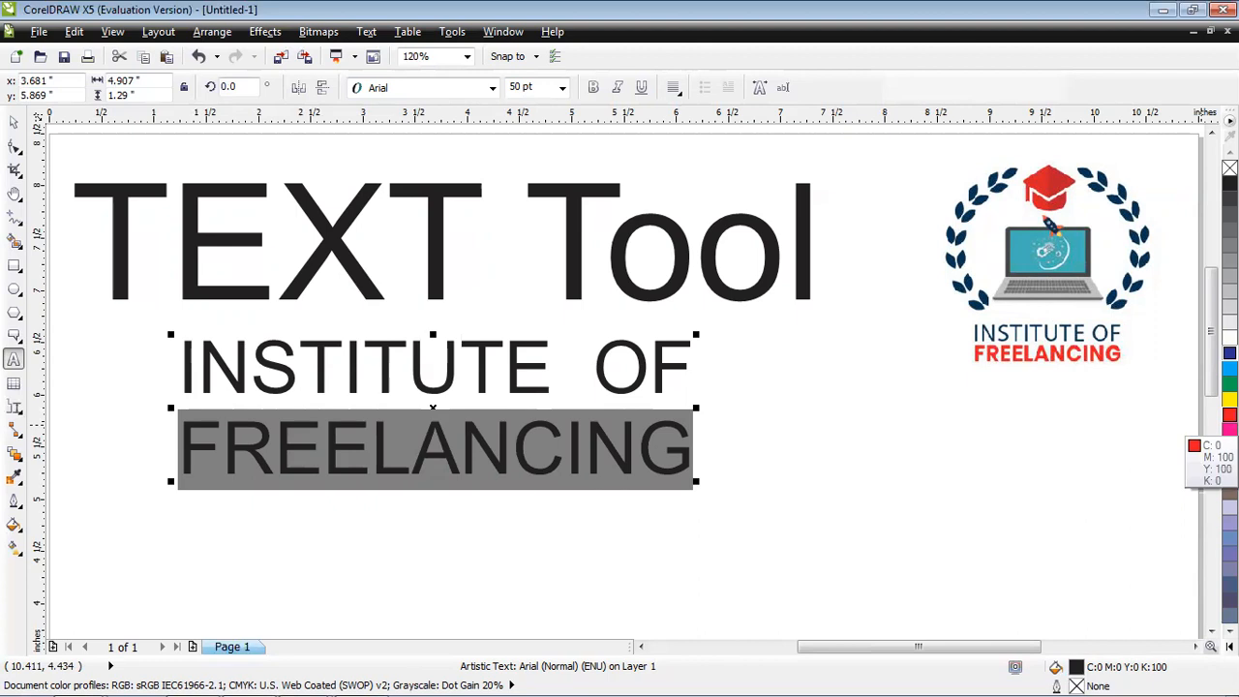
pyautogui.click(1230, 414)
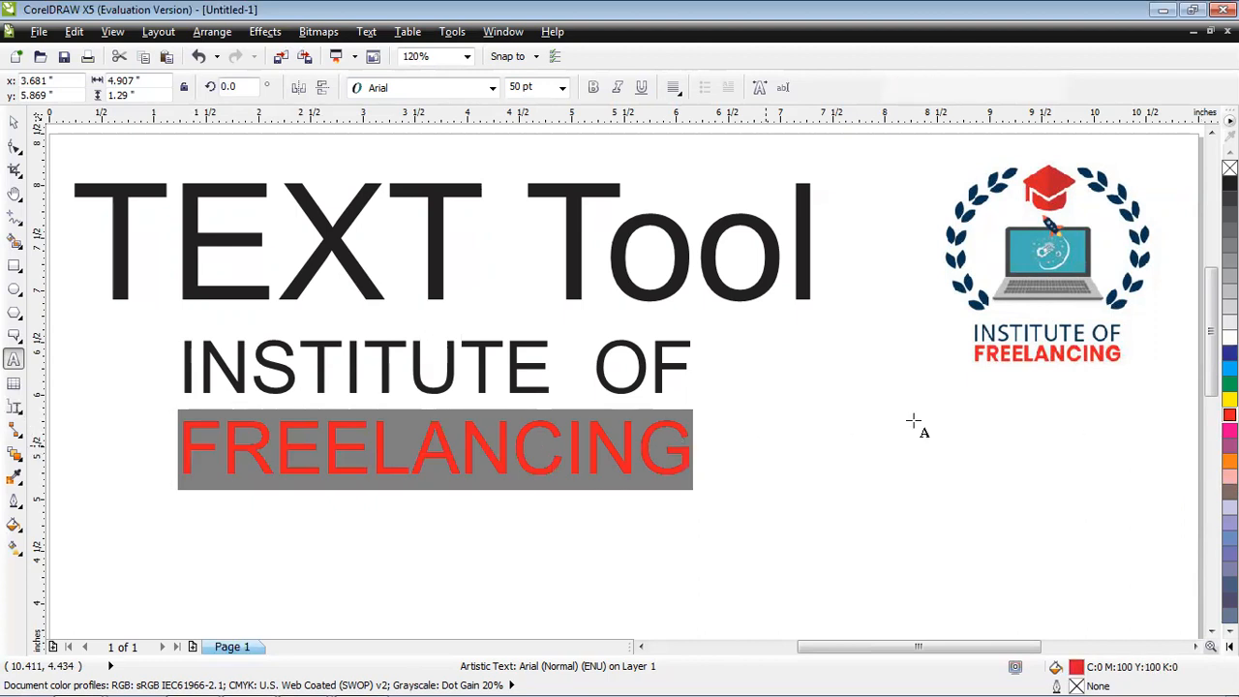
# Try selecting the single word INSTITUTE and the whole INSTITUTE OF FREELANCING text within text editing.
pyautogui.click(397, 368)
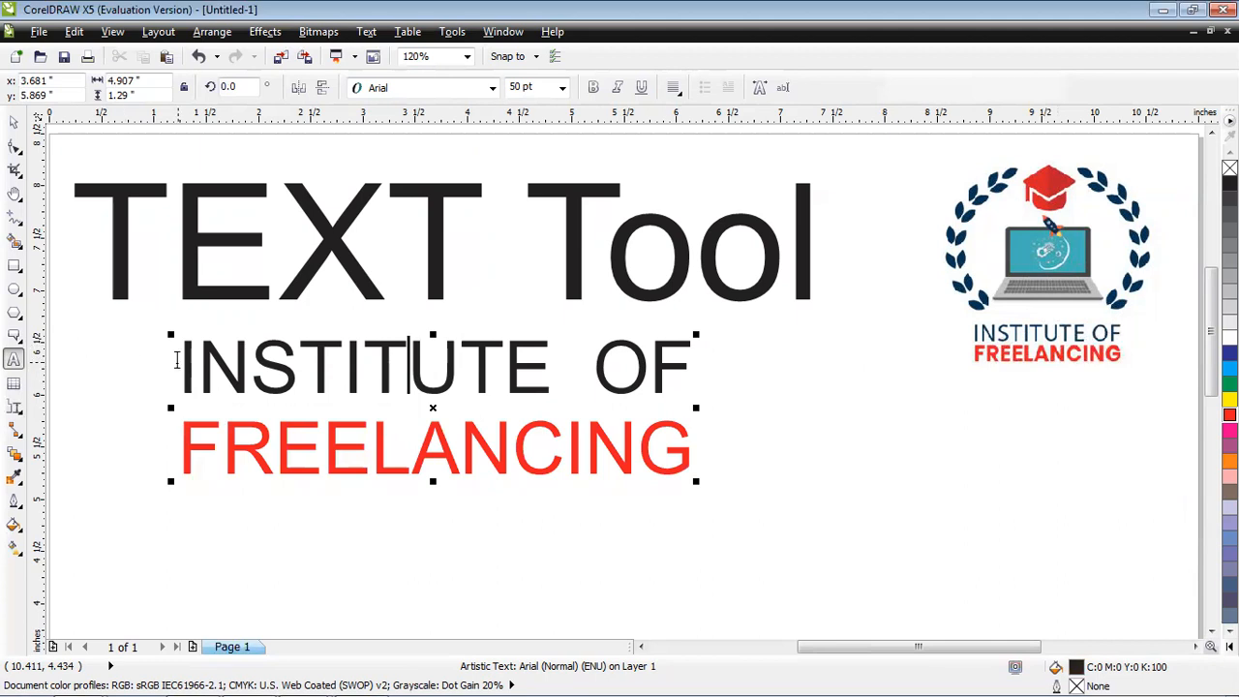
pyautogui.doubleClick(407, 359)
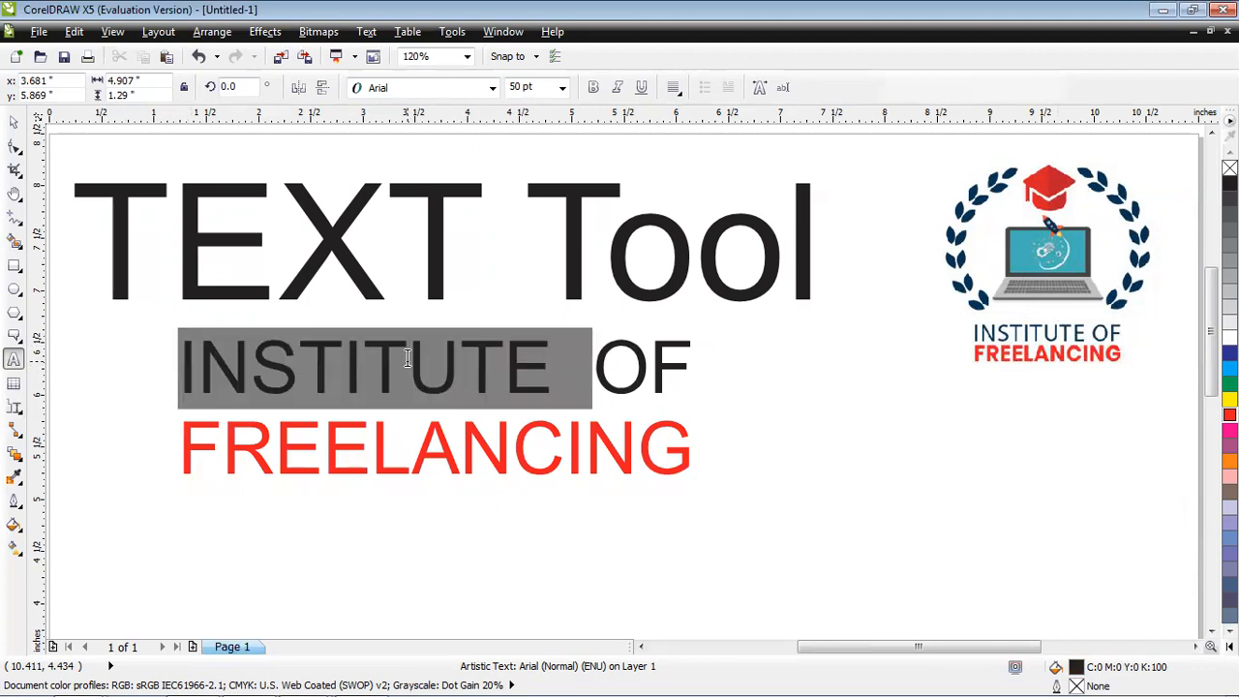
pyautogui.tripleClick(296, 368)
pyautogui.click(291, 371)
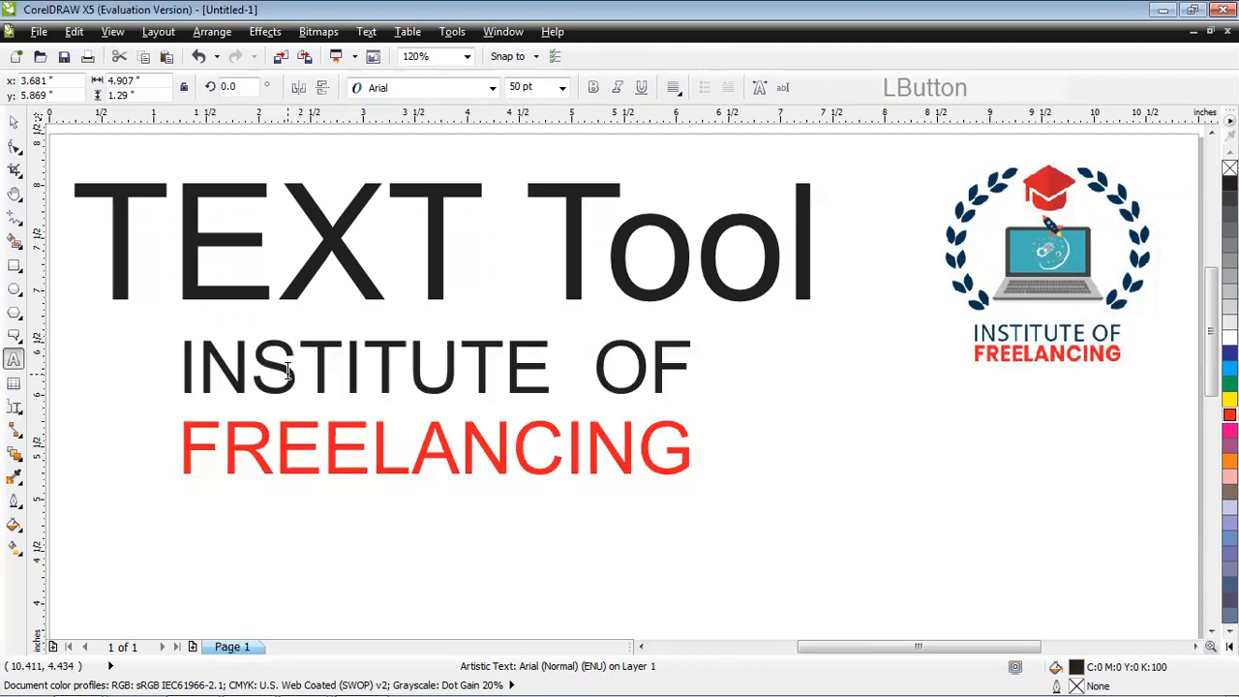
pyautogui.doubleClick(286, 374)
pyautogui.tripleClick(284, 374)
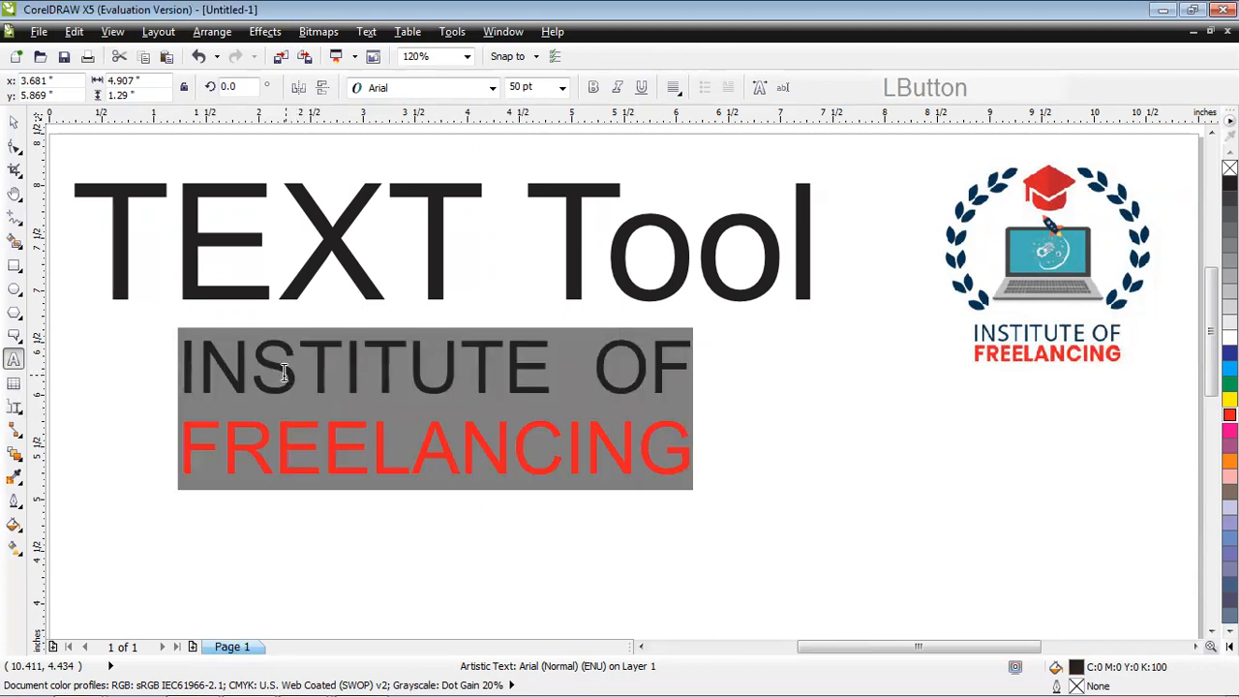
pyautogui.click(284, 374)
pyautogui.click(282, 373)
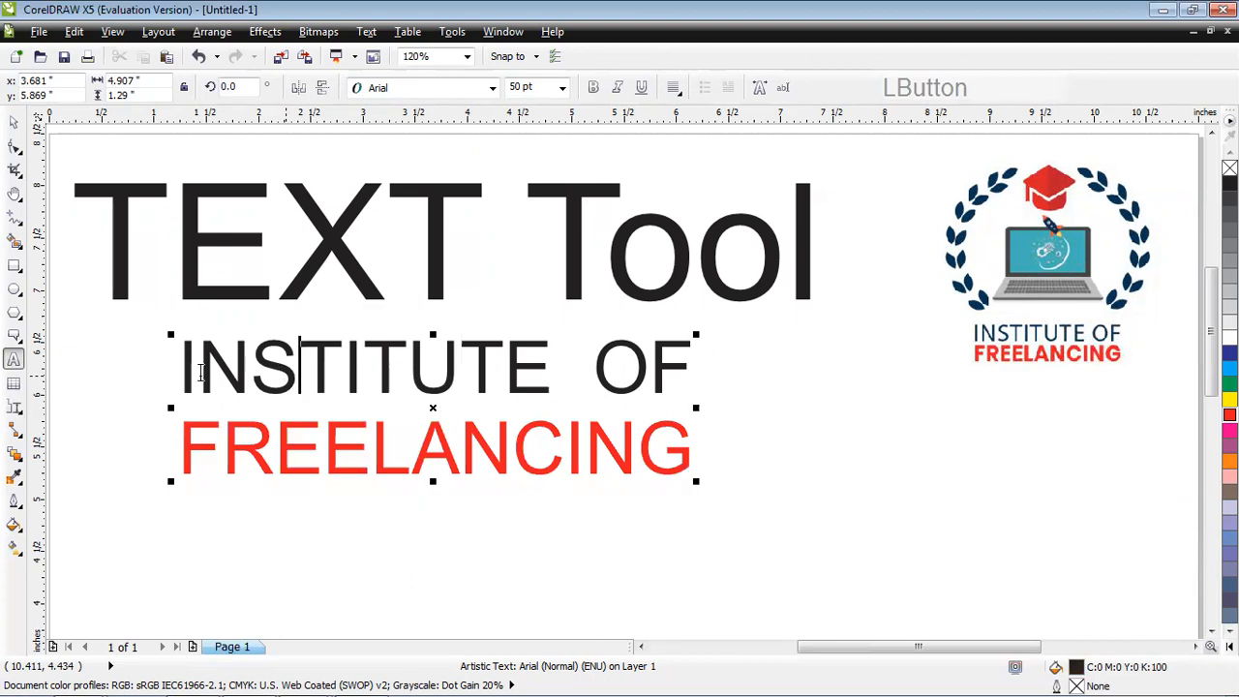
# Fill only the INSTITUTE OF line with blue (C:100 M:100), leave text editing and deselect the text.
pyautogui.moveTo(184, 368); pyautogui.dragTo(686, 363)
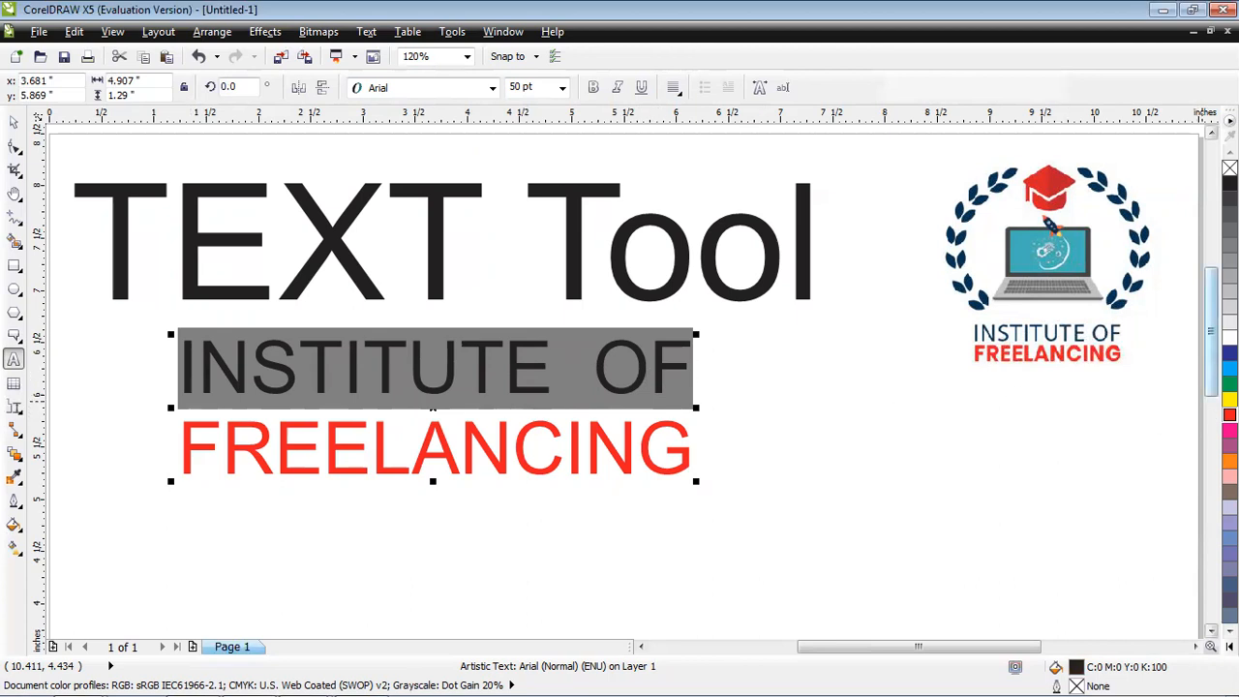
pyautogui.click(1229, 353)
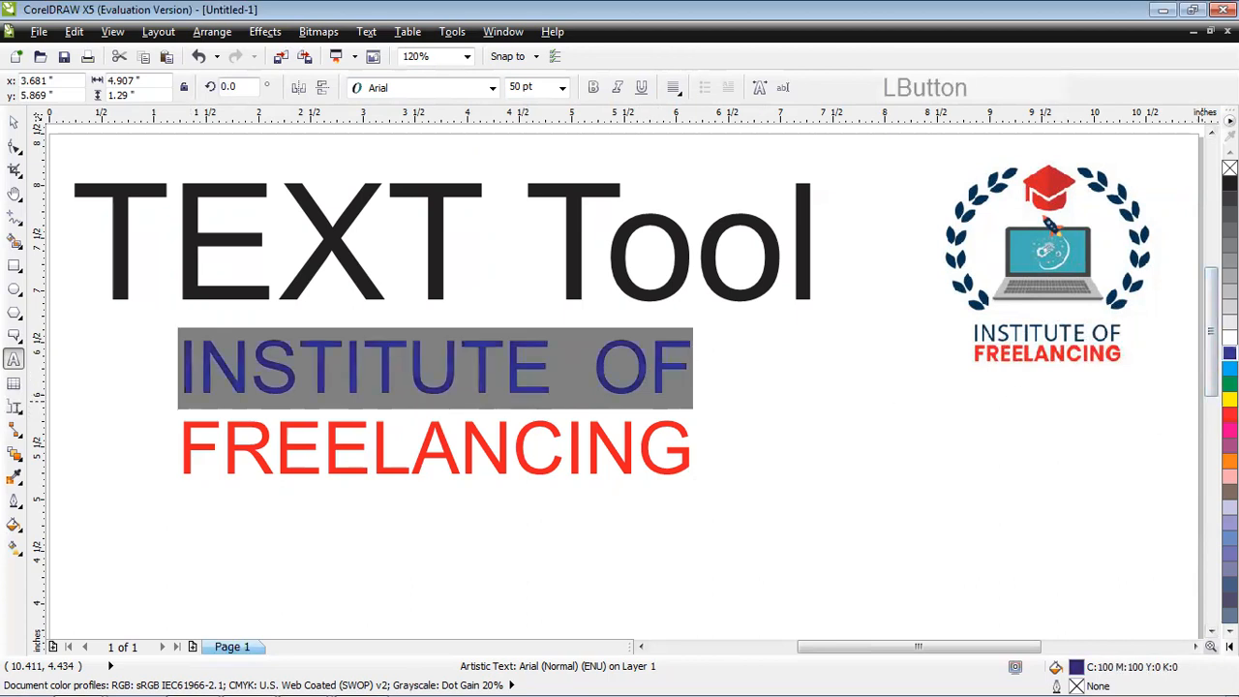
pyautogui.click(13, 122)
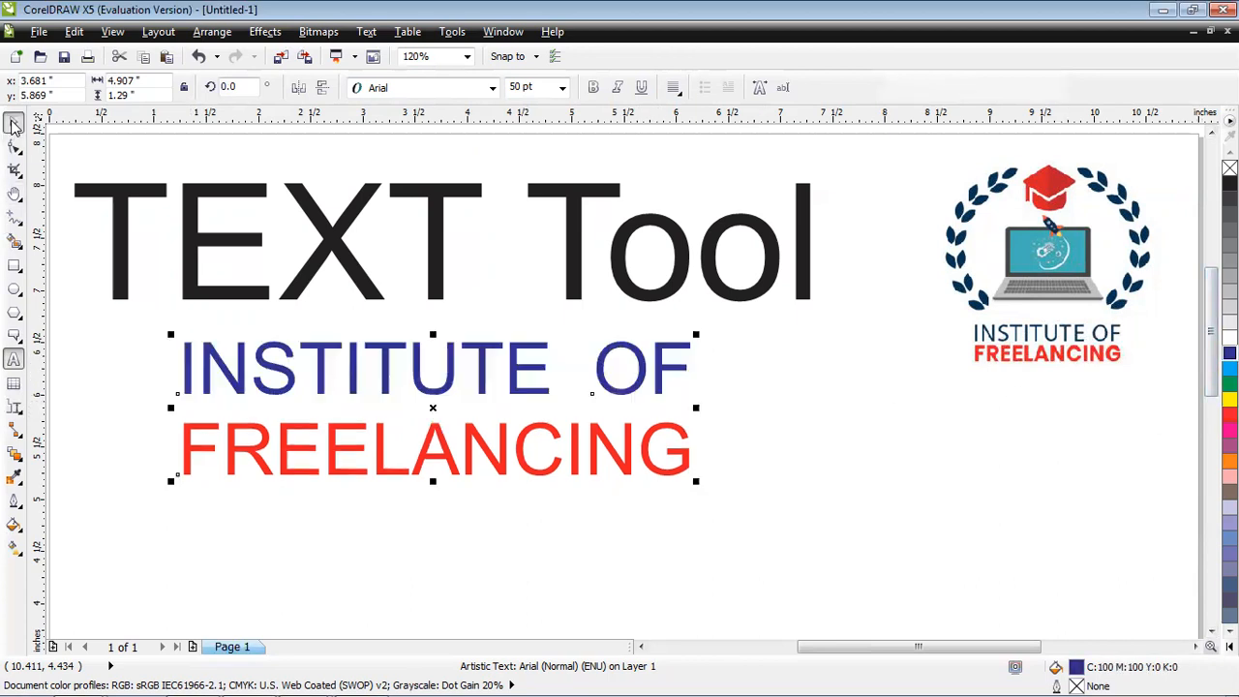
pyautogui.click(765, 433)
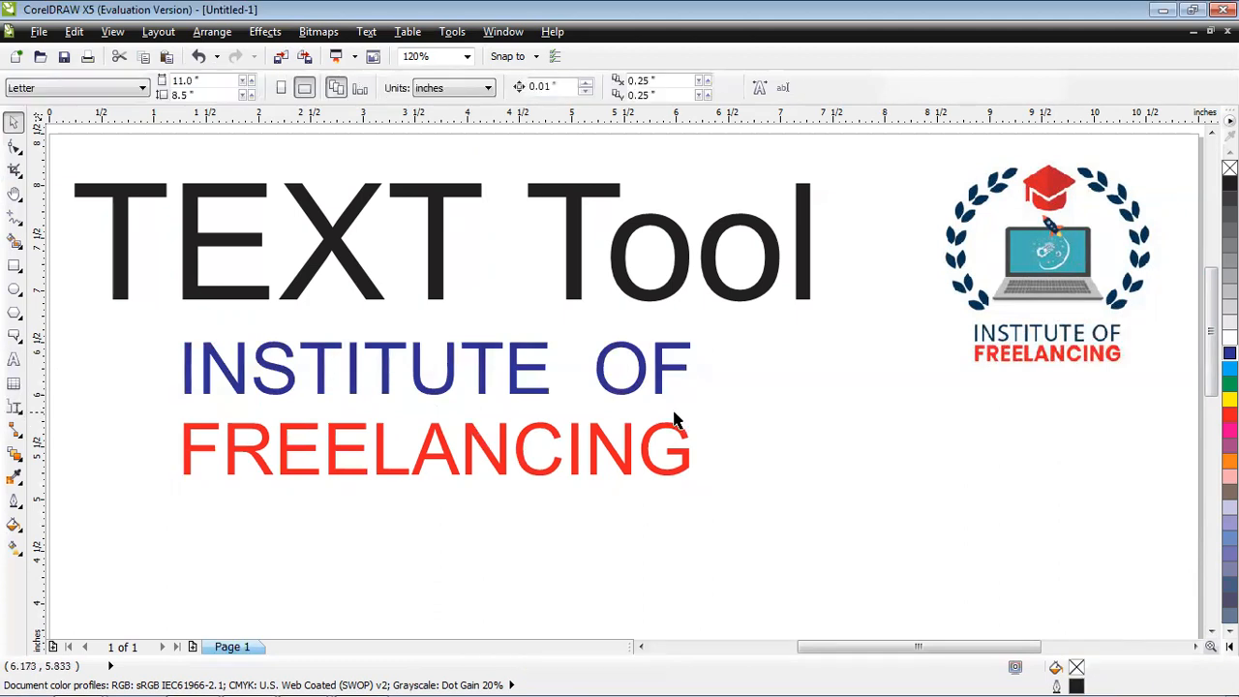
# Enlarge the INSTITUTE OF FREELANCING text proportionally to about 6.96 inches wide and place it under the TEXT Tool heading.
pyautogui.click(441, 397)
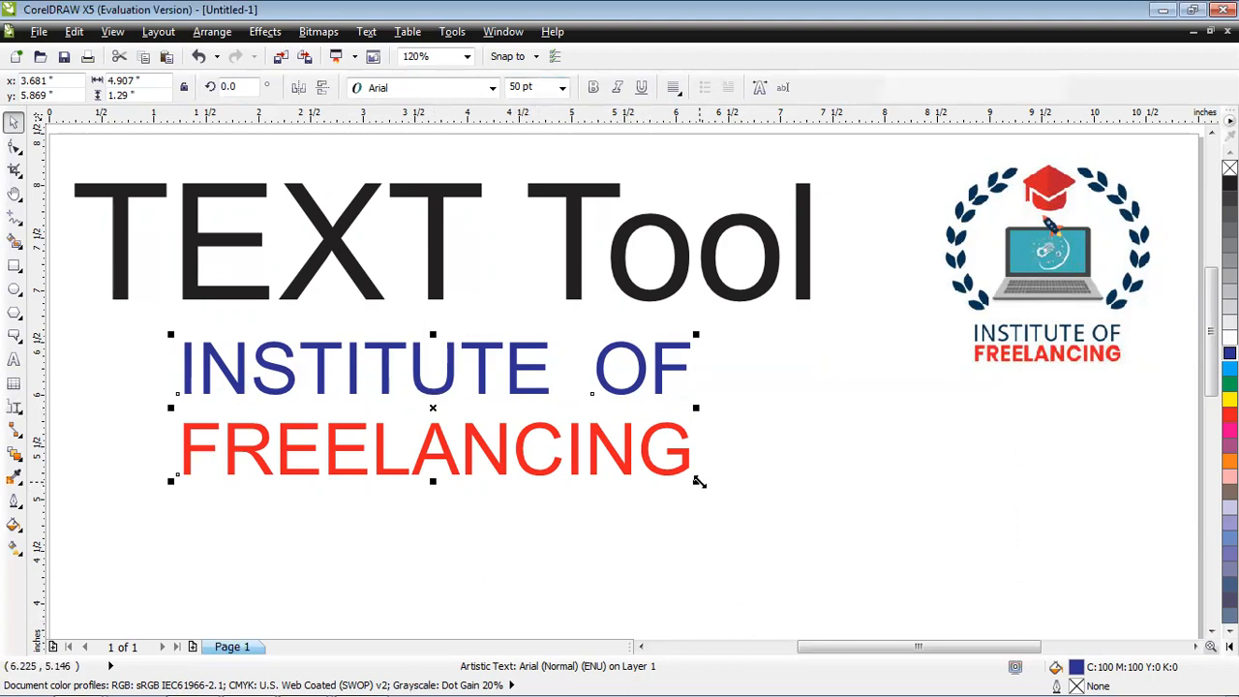
pyautogui.moveTo(700, 481); pyautogui.dragTo(886, 579)
pyautogui.moveTo(514, 413); pyautogui.dragTo(436, 400)
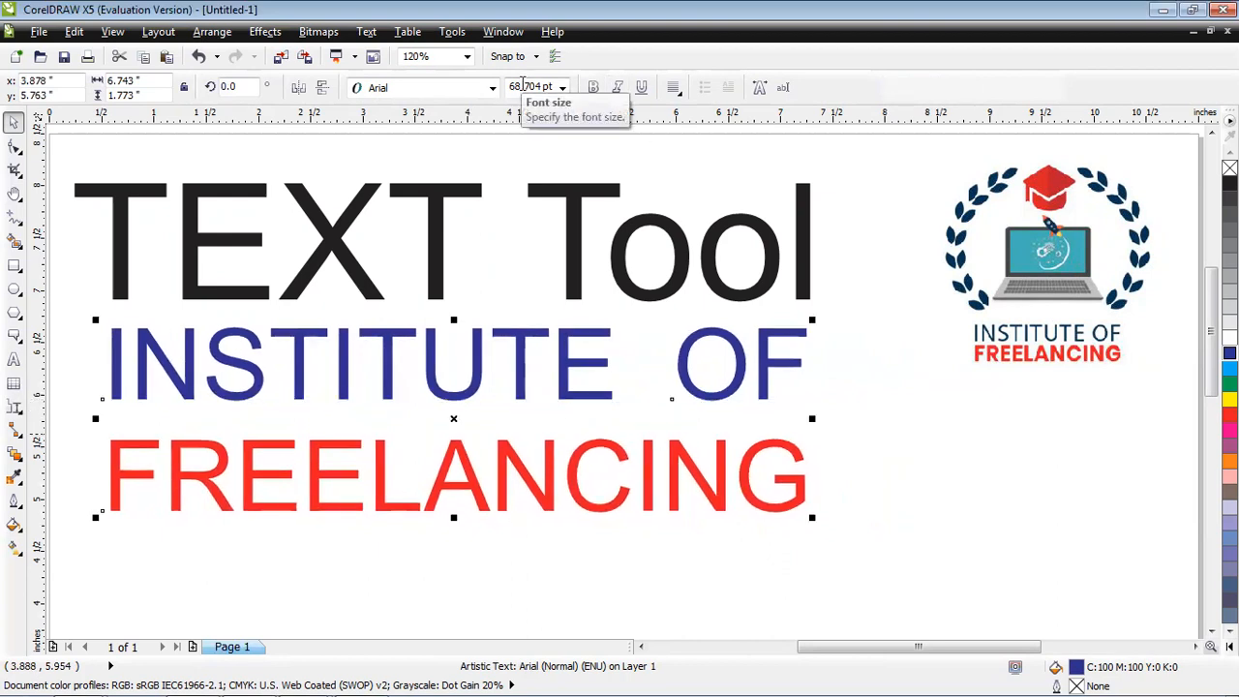
pyautogui.moveTo(813, 518); pyautogui.dragTo(838, 538)
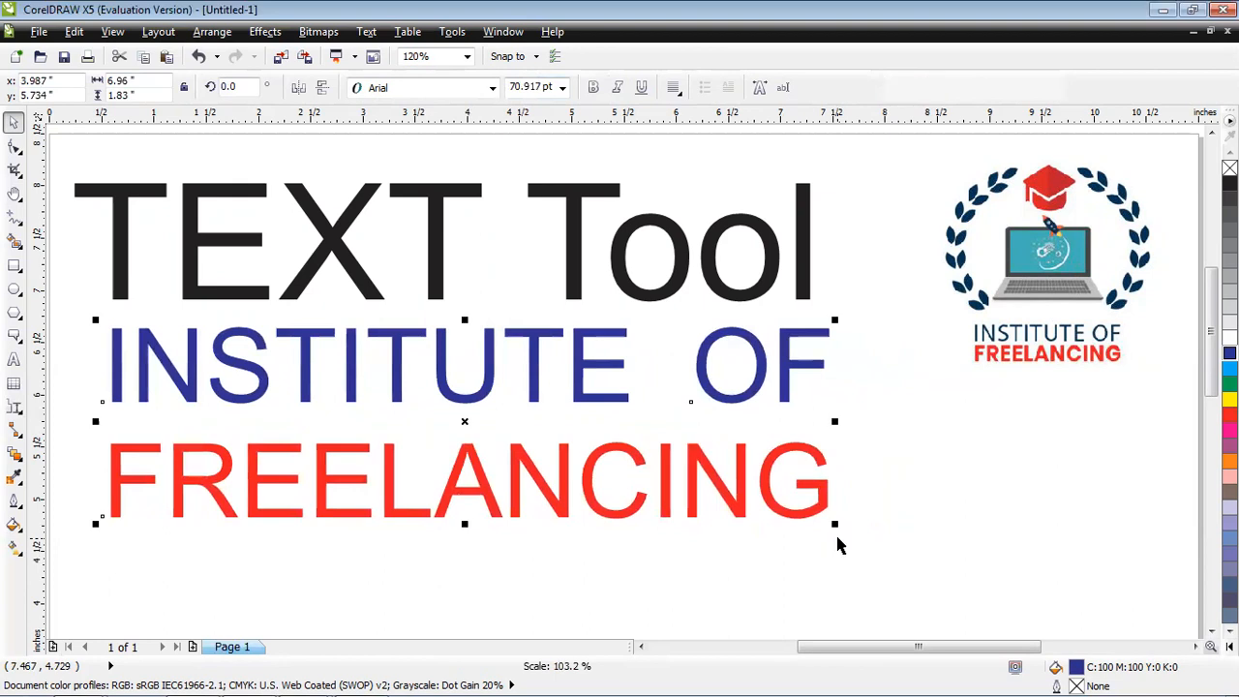
# Nudge the INSTITUTE OF FREELANCING text vertically to a Y position of 5.604 inches, clear of the heading above.
pyautogui.press('Up')
pyautogui.press('Up')
pyautogui.press('Down')
pyautogui.press('Down')
pyautogui.press('Down')
pyautogui.press('Down')
pyautogui.press('Down')
pyautogui.press('Down')
pyautogui.press('Down')
pyautogui.press('Down')
pyautogui.press('Down')
pyautogui.press('Up')
pyautogui.press('Down')
pyautogui.press('Up')
pyautogui.press('Down')
pyautogui.press('Up')
pyautogui.press('Down')
pyautogui.press('Down')
pyautogui.press('Down')
pyautogui.press('Down')
pyautogui.press('Down')
pyautogui.press('Down')
pyautogui.press('Down')
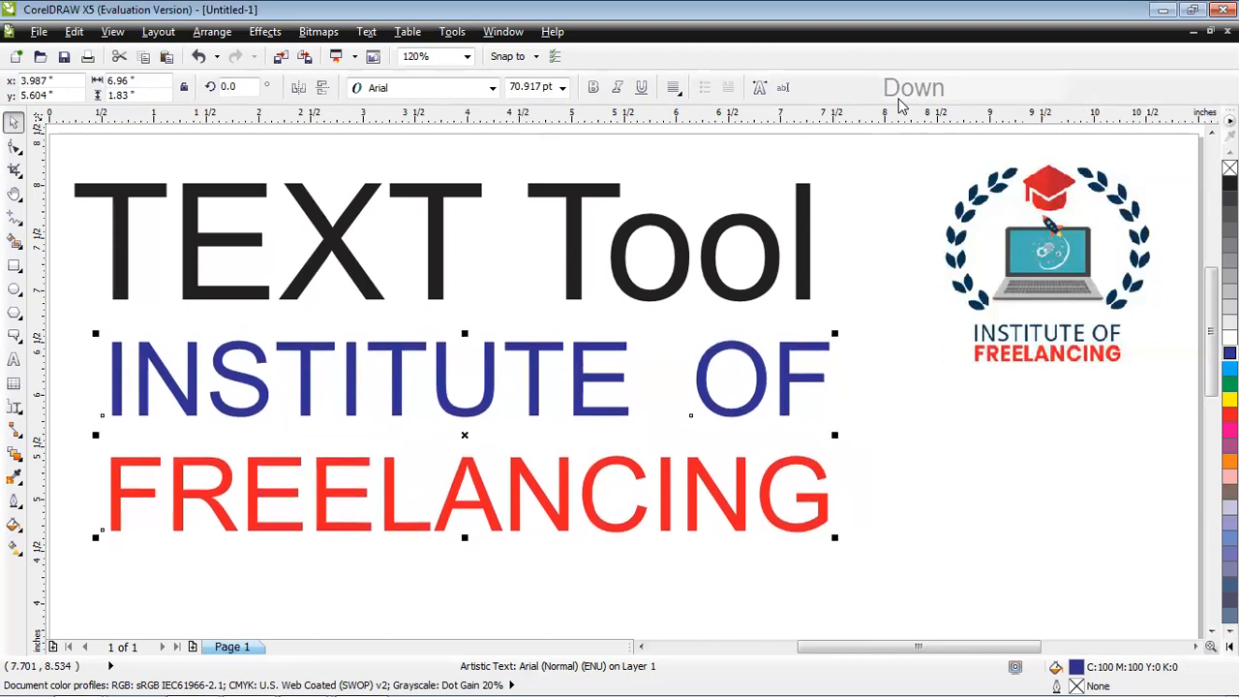
# Convert the INSTITUTE OF FREELANCING text to curves and reselect the converted group.
pyautogui.rightClick(464, 411)
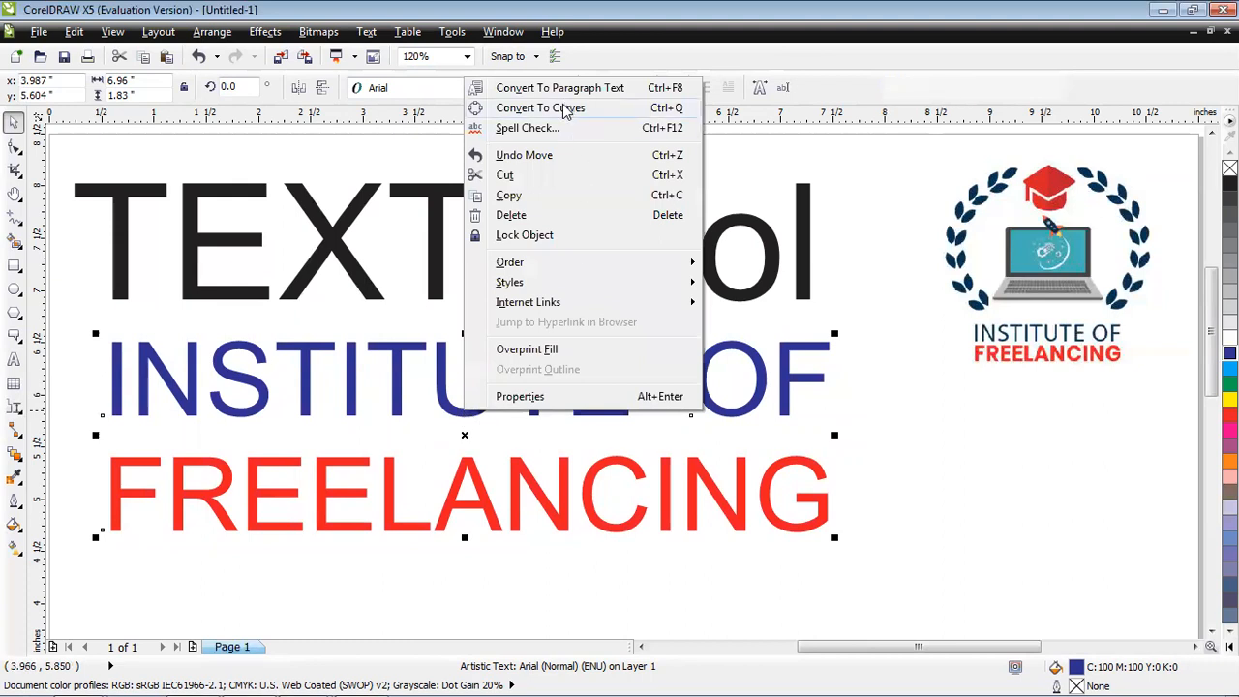
pyautogui.click(566, 109)
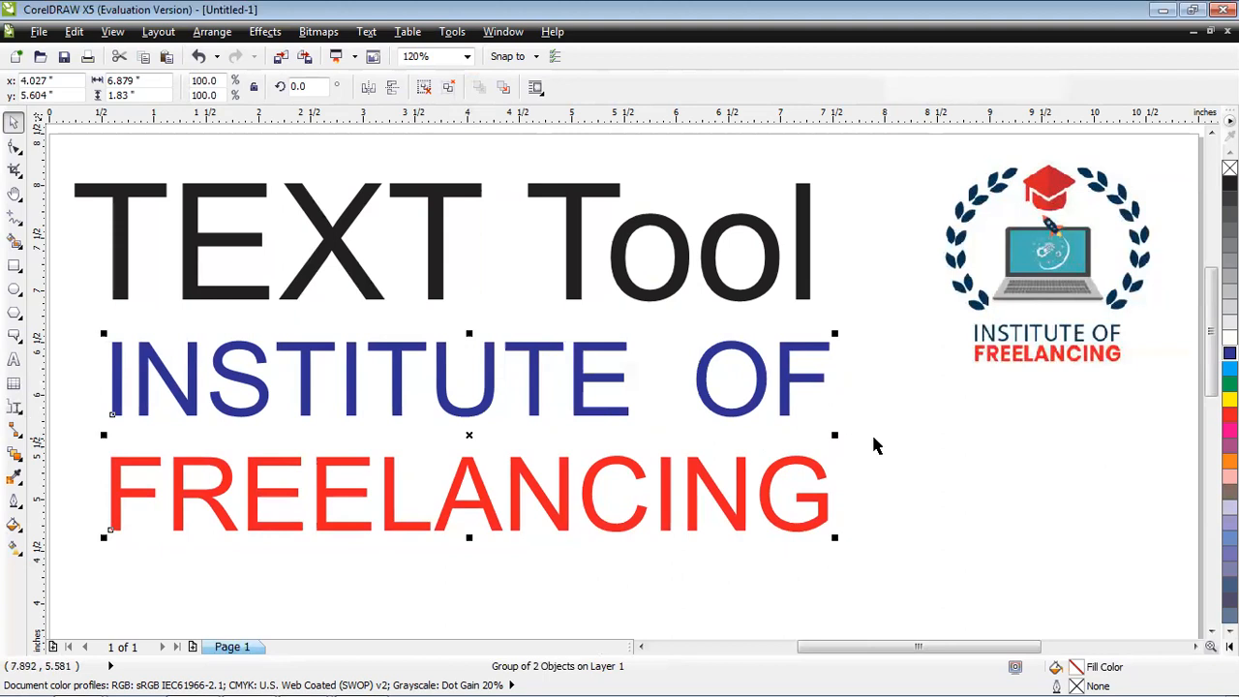
pyautogui.click(875, 440)
pyautogui.click(790, 388)
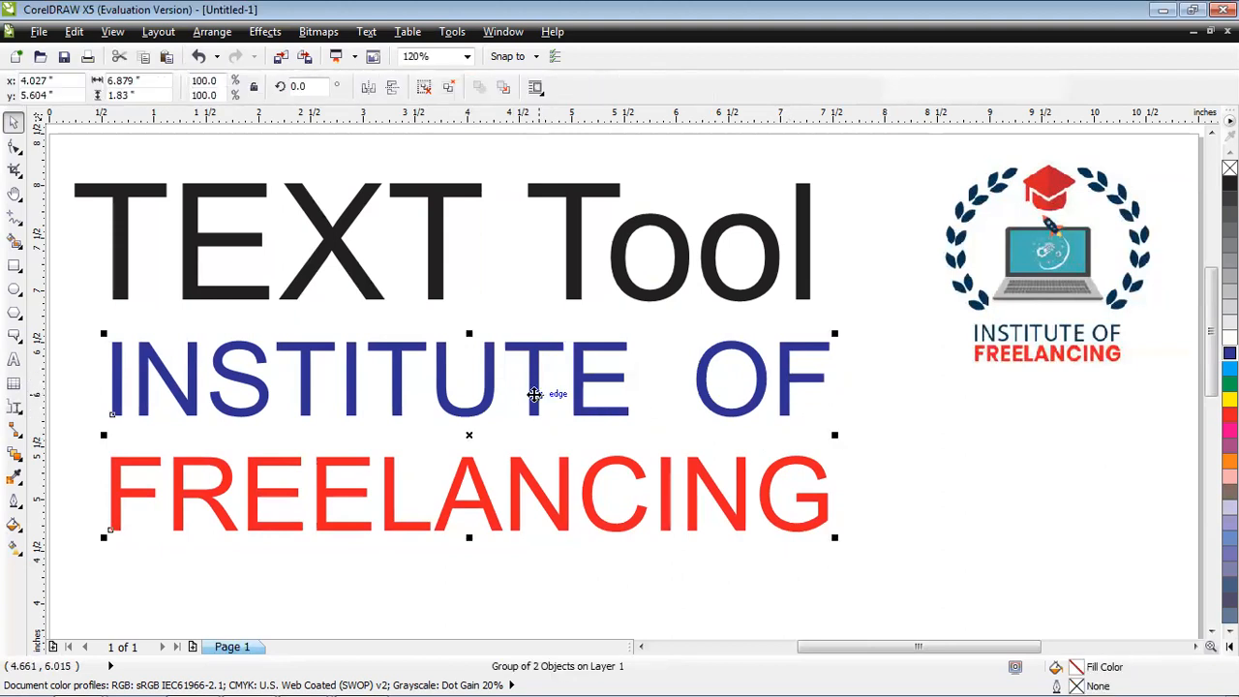
# Ungroup the converted text into its two lines and select the INSTITUTE OF curve alone.
pyautogui.click(427, 88)
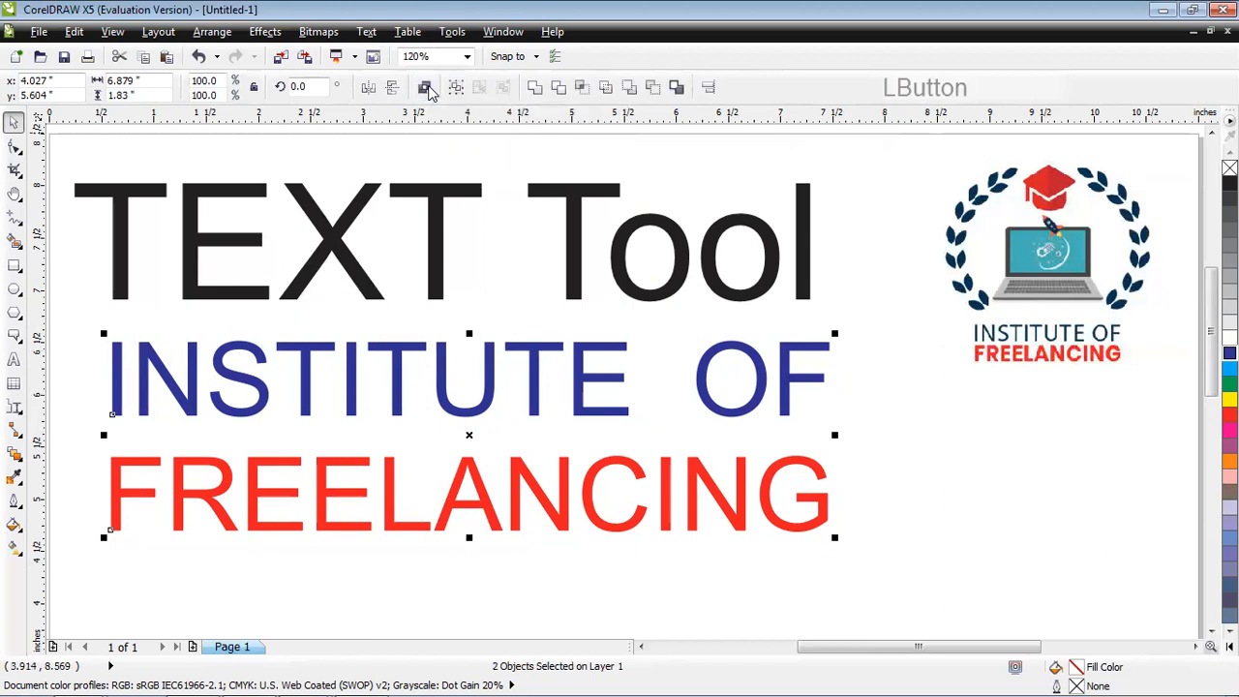
pyautogui.click(823, 476)
pyautogui.click(852, 414)
pyautogui.click(787, 399)
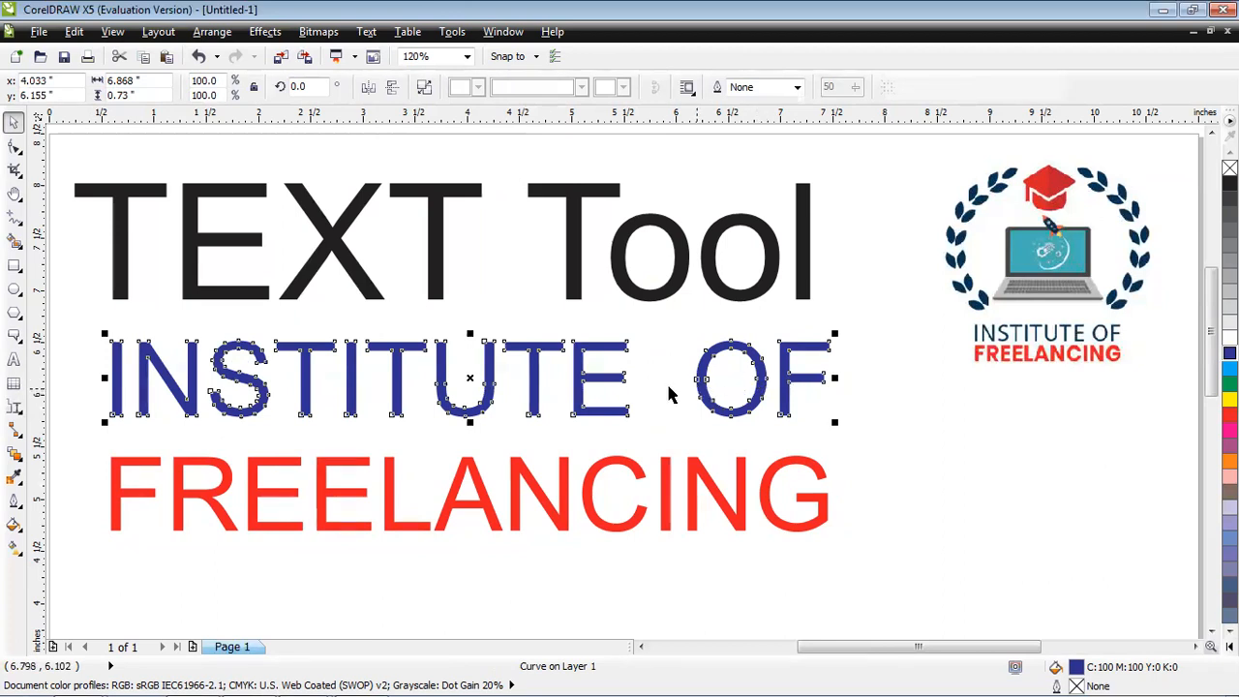
# Break the INSTITUTE OF curve apart and select its letters individually, ending with the first T in INSTITUTE.
pyautogui.rightClick(578, 375)
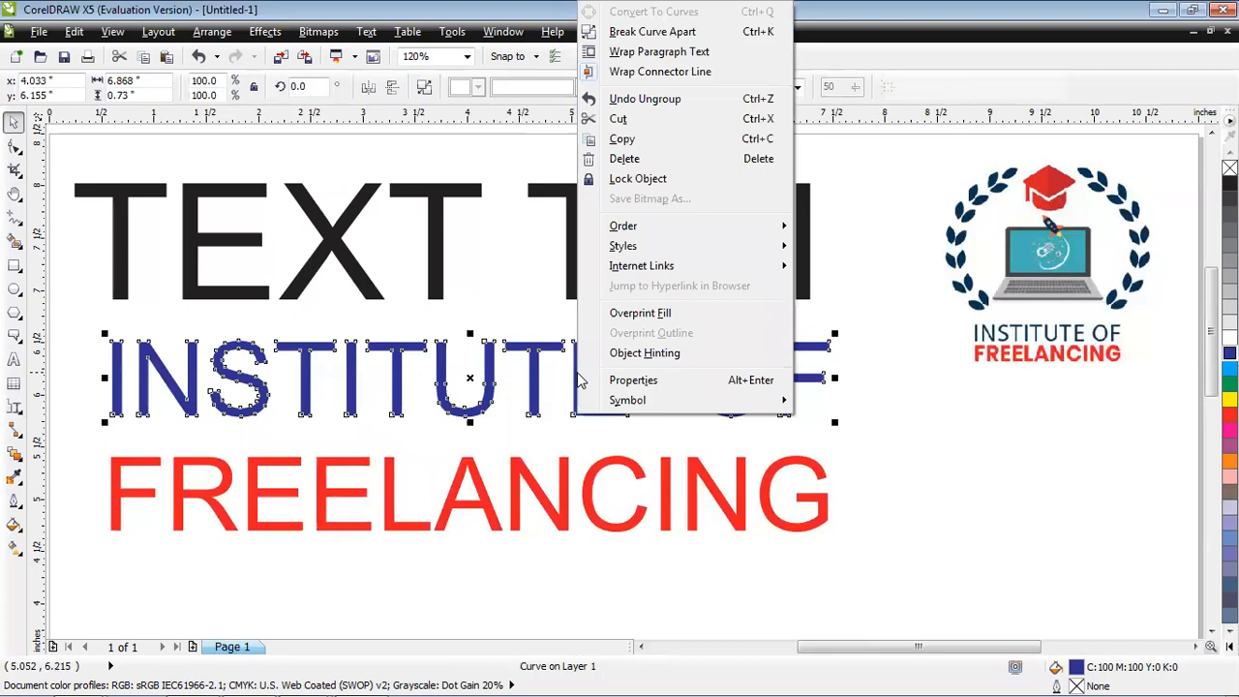
pyautogui.click(614, 37)
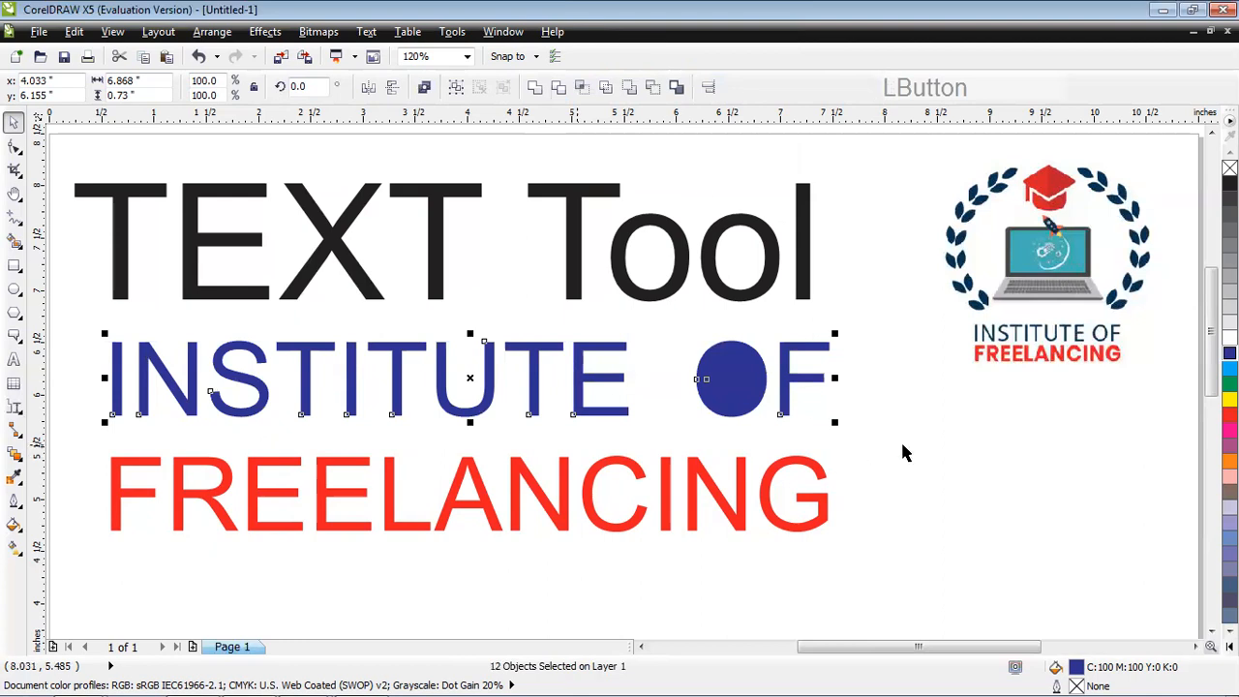
pyautogui.click(900, 441)
pyautogui.click(734, 387)
pyautogui.click(802, 380)
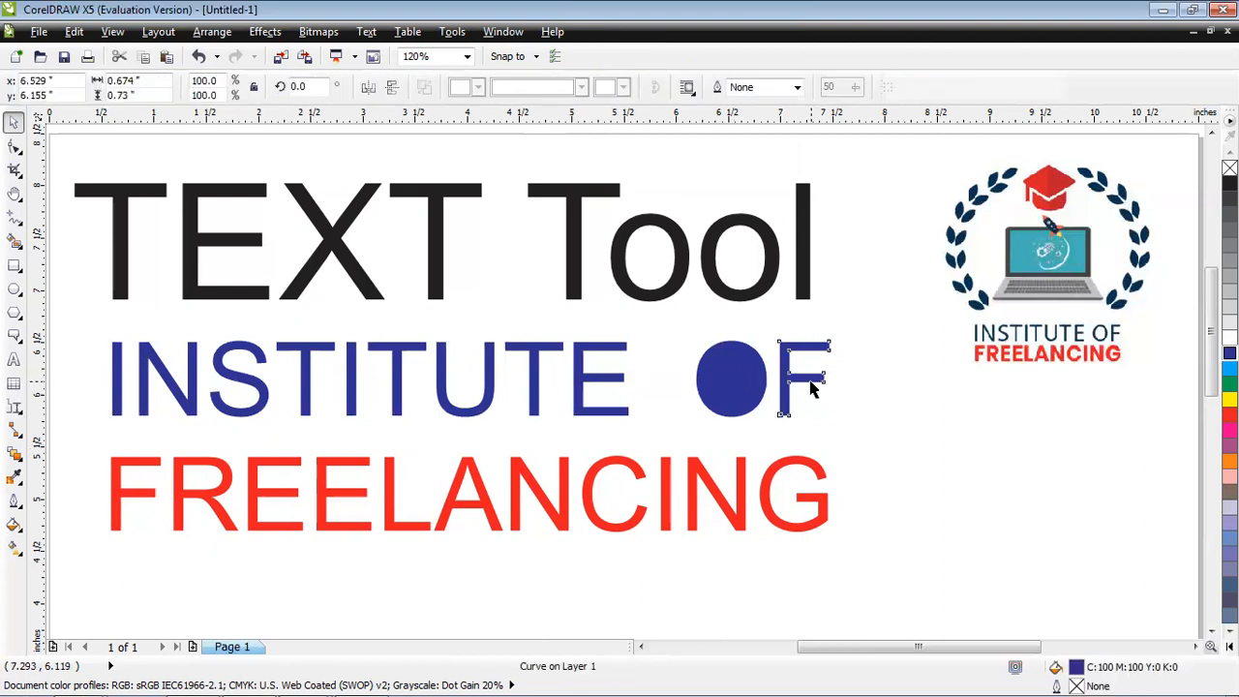
pyautogui.click(533, 379)
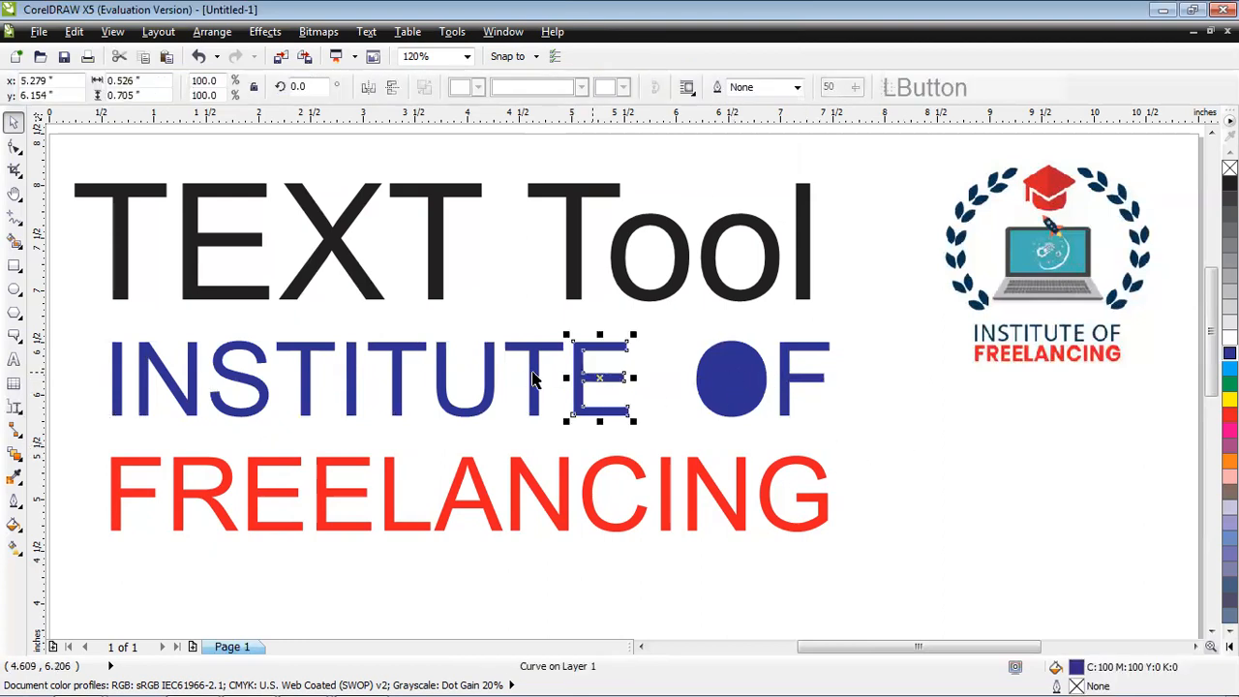
pyautogui.click(465, 388)
pyautogui.click(397, 383)
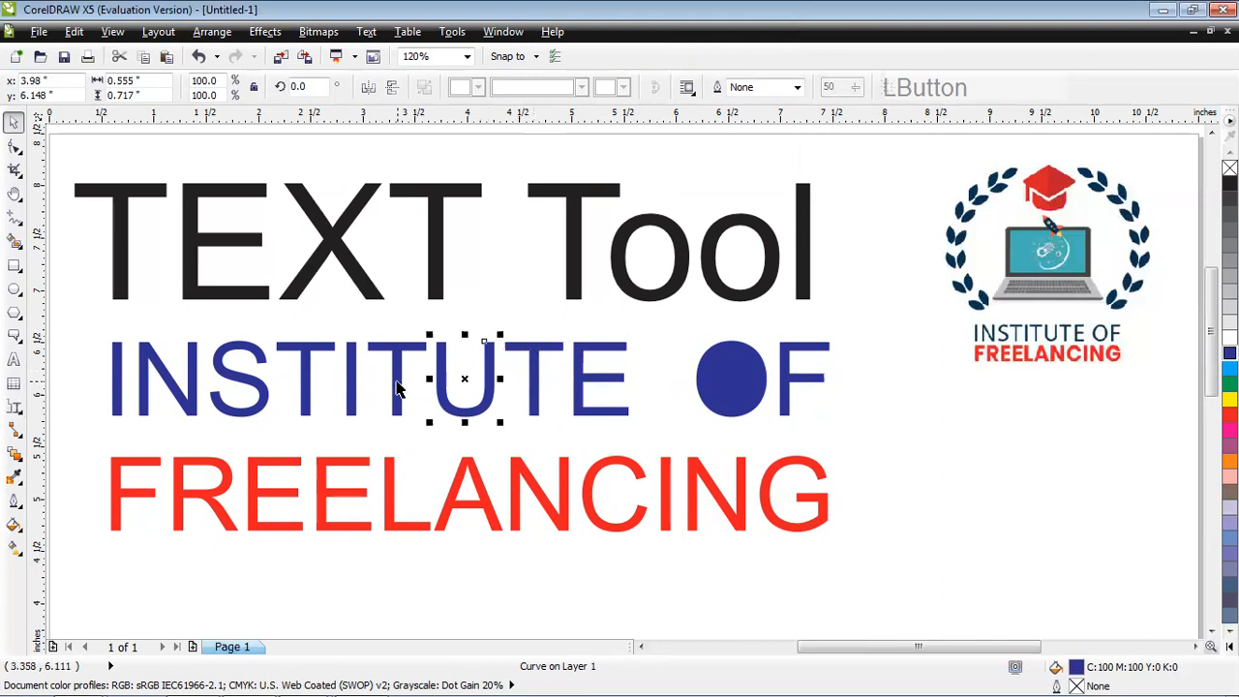
pyautogui.click(350, 386)
pyautogui.click(308, 392)
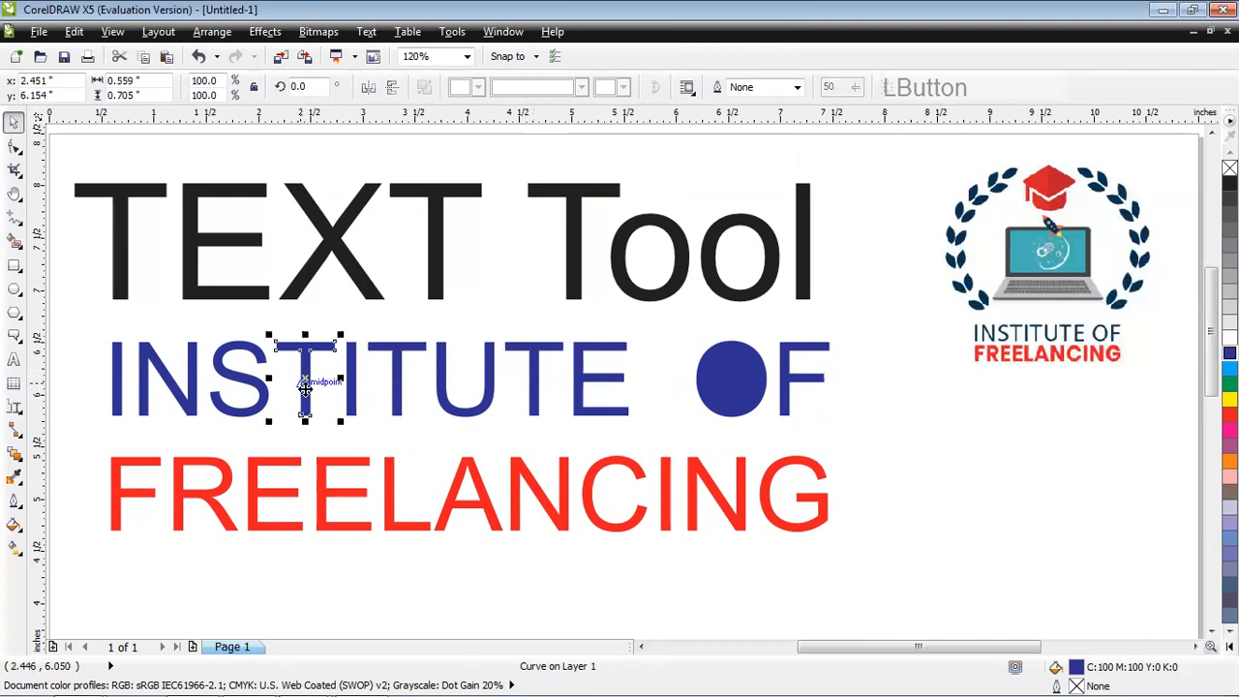
# Stretch the first T in INSTITUTE vertically to about 122.7% and rotate it by about 27.9 degrees.
pyautogui.moveTo(305, 424); pyautogui.dragTo(304, 443)
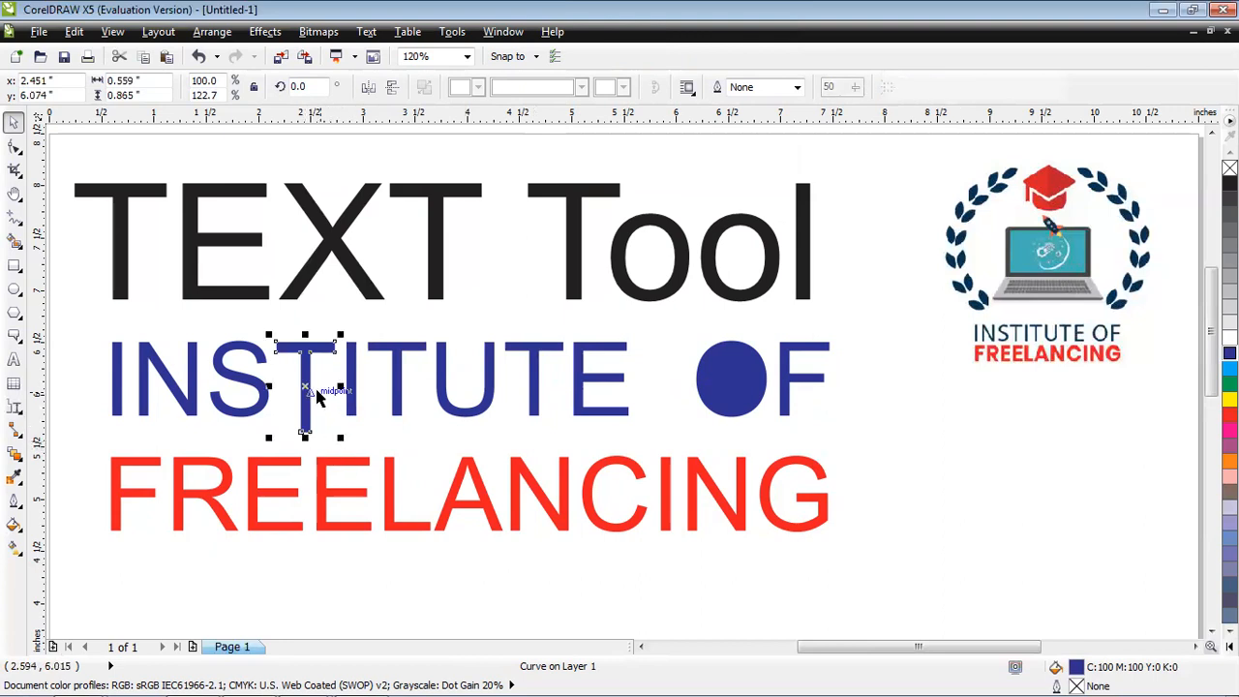
pyautogui.click(308, 392)
pyautogui.moveTo(342, 438); pyautogui.dragTo(372, 427)
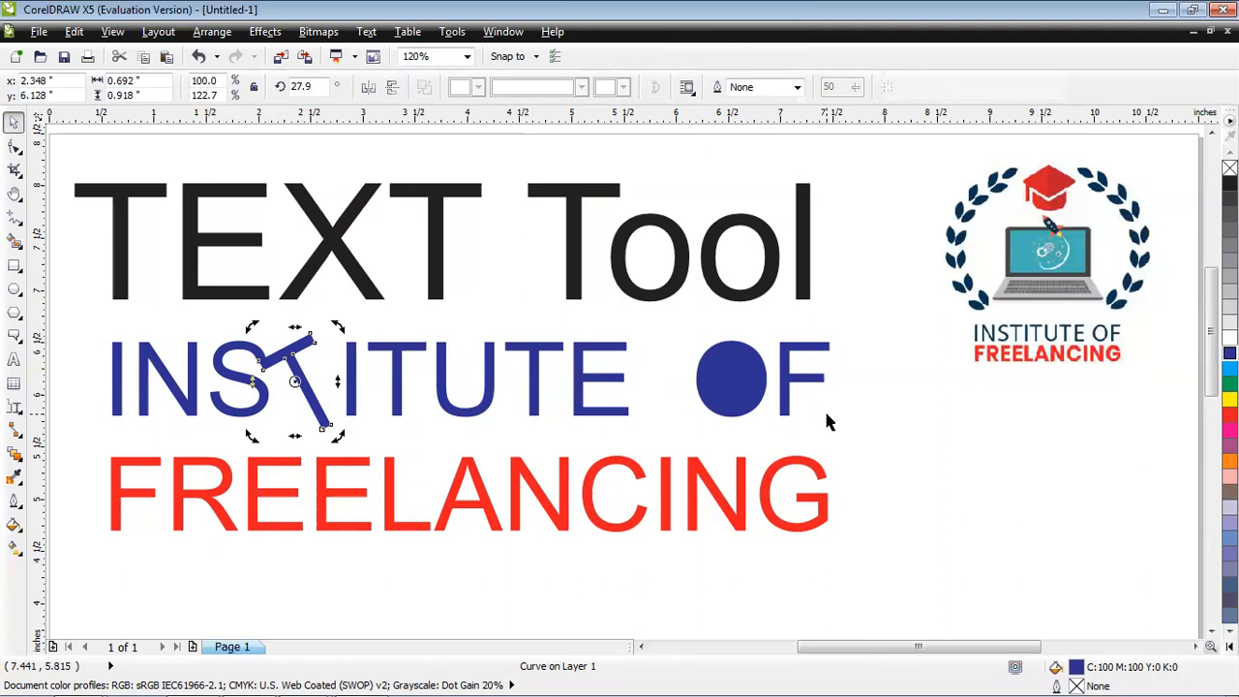
# Undo the T's rotation and stretch as well as the breaking apart of the INSTITUTE OF curve.
pyautogui.hotkey('ctrl', 'z')
pyautogui.hotkey('ctrl', 'z')
pyautogui.hotkey('ctrl', 'z')
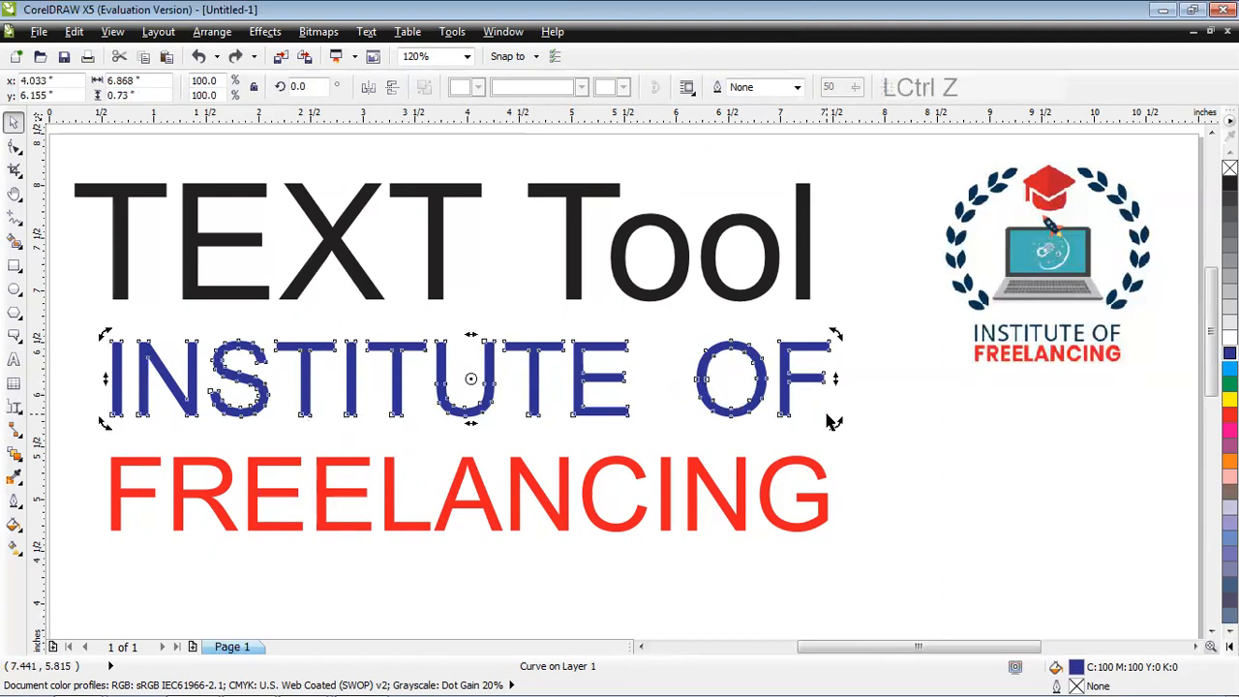
# Undo the ungrouping of the INSTITUTE OF and FREELANCING curves and deselect the group.
pyautogui.click(867, 422)
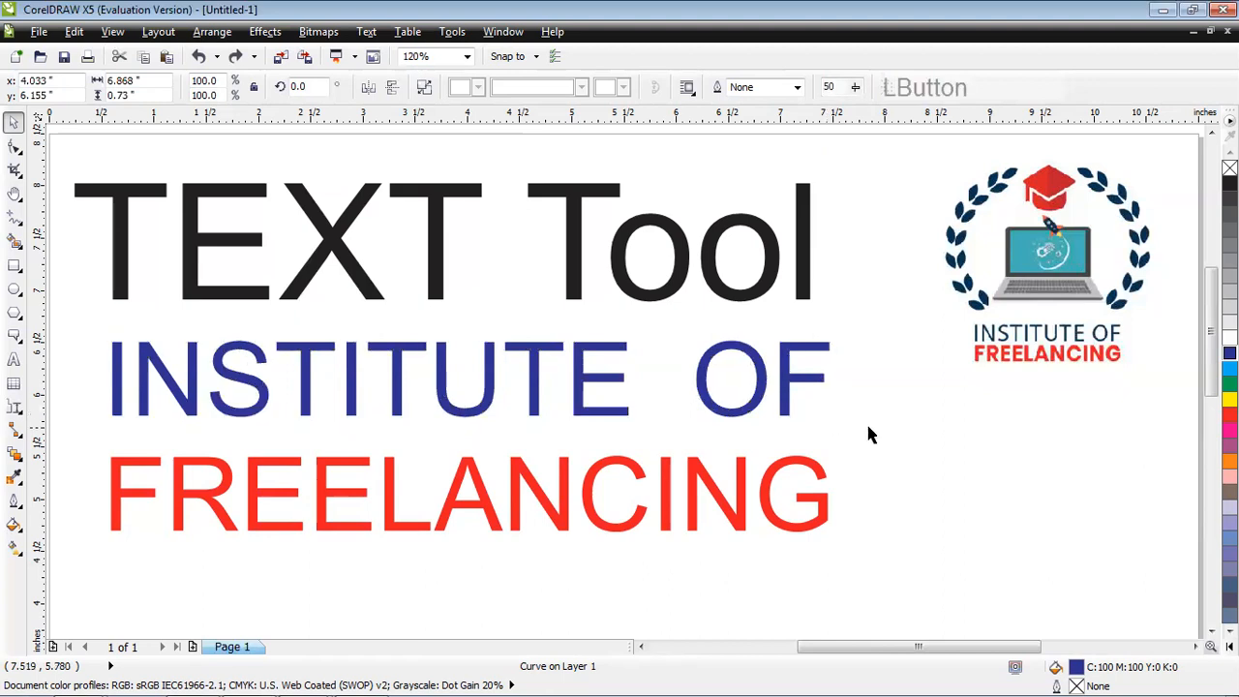
pyautogui.click(787, 382)
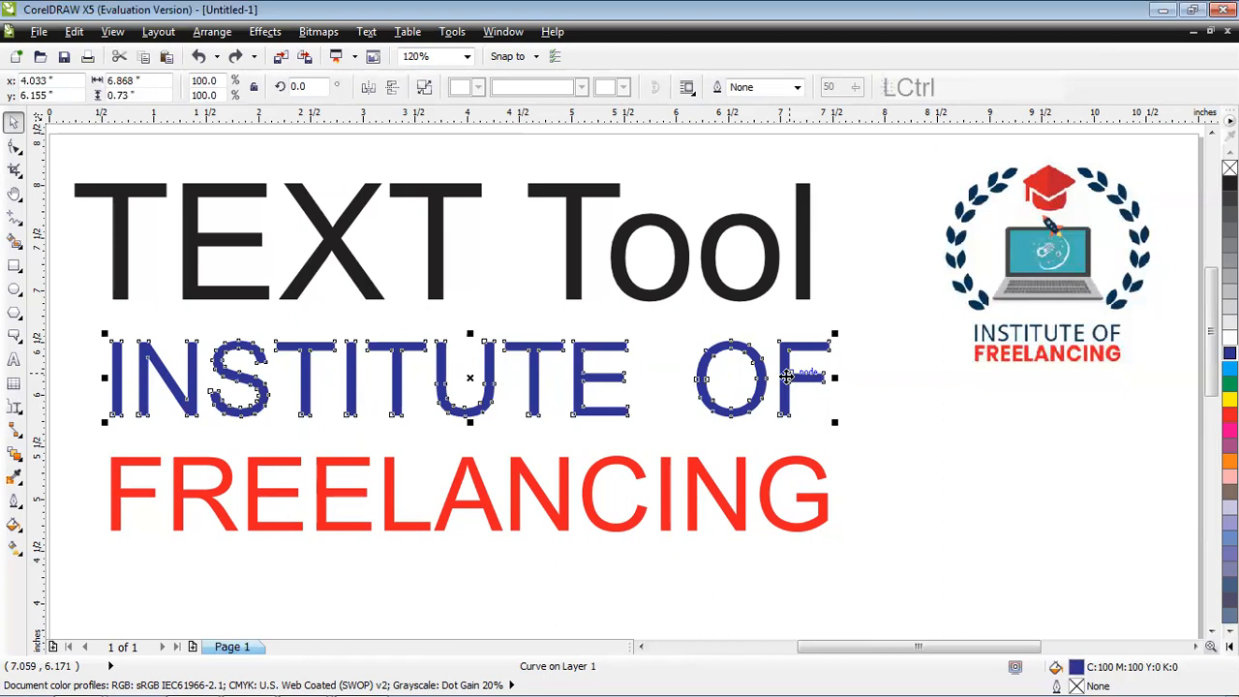
pyautogui.hotkey('ctrl', 'z')
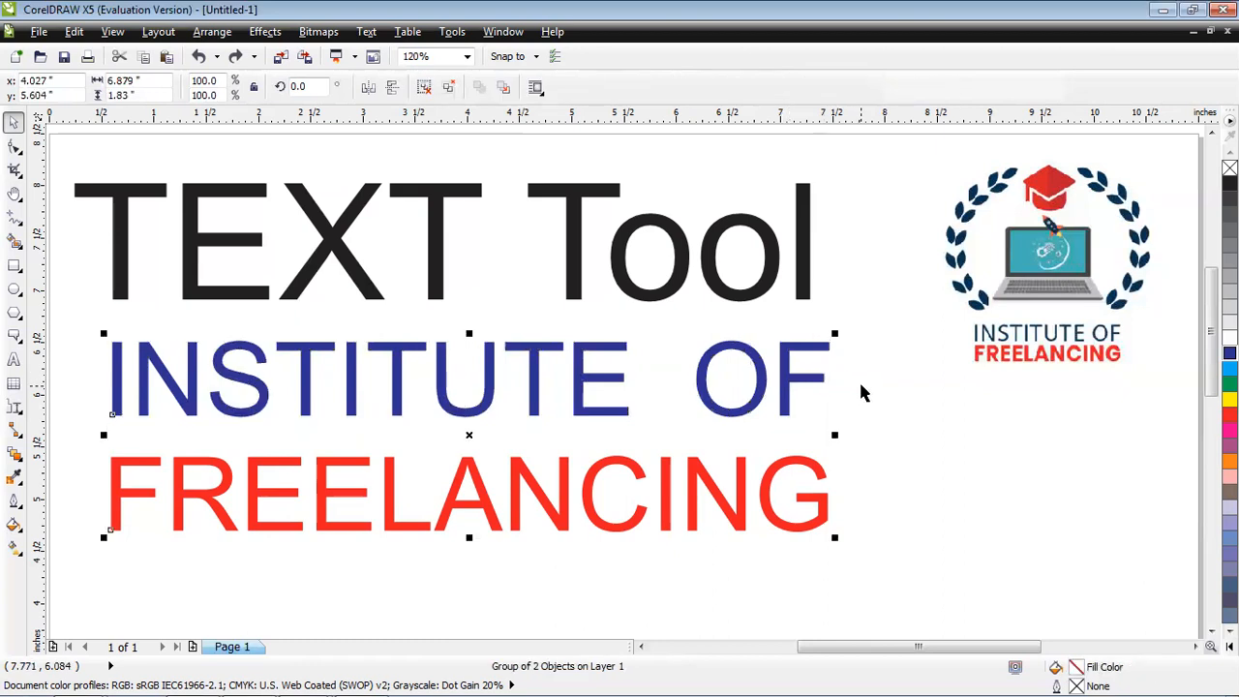
pyautogui.click(861, 384)
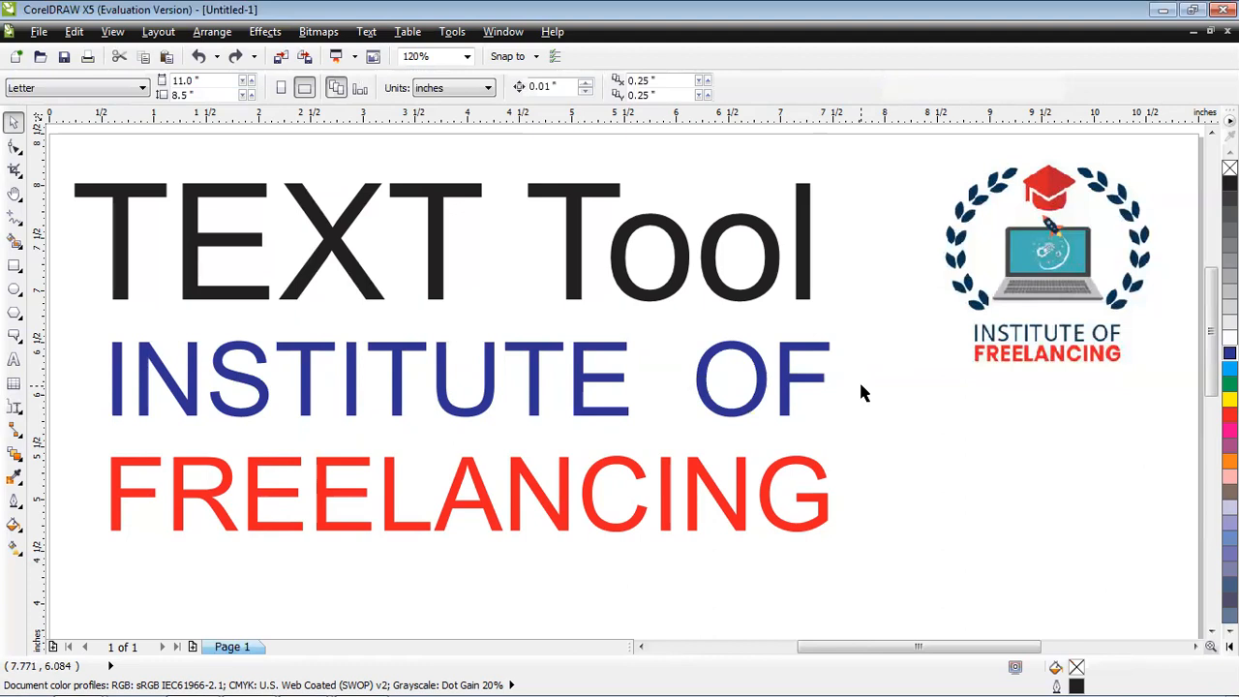